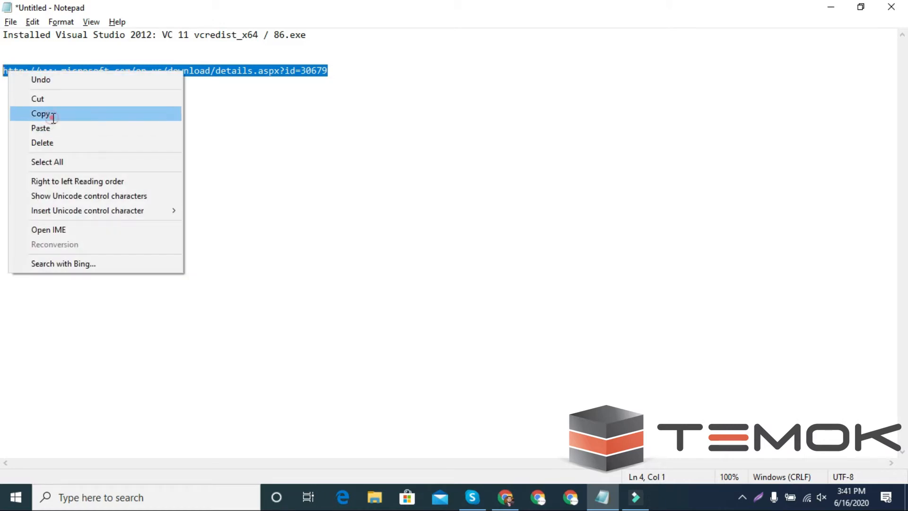
# Copy the Visual C++ 2012 redistributable download link from the Notepad notes into Chrome
pyautogui.click(48, 115)
pyautogui.click(506, 497)
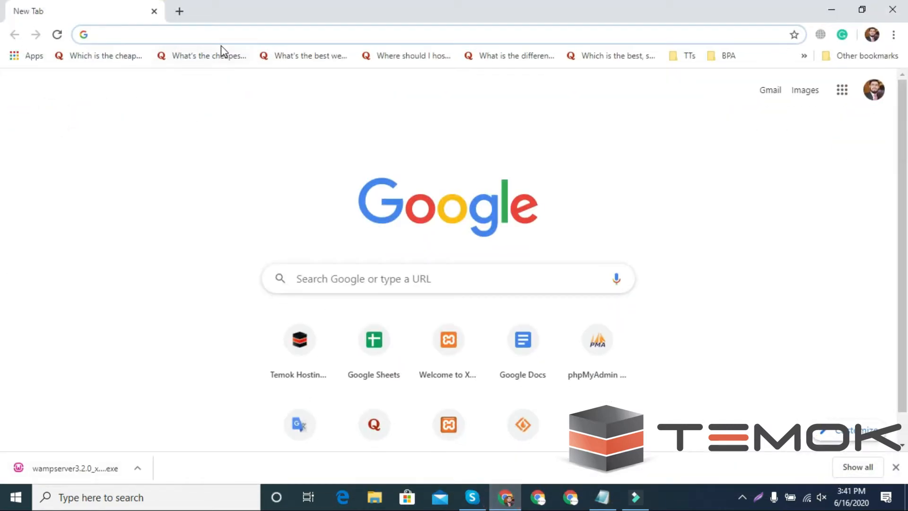
# Download the 64-bit vcredist_x64.exe from the Visual C++ 2012 Update 4 Download Center page
pyautogui.hotkey('ctrl', 'v')
pyautogui.press('Return')
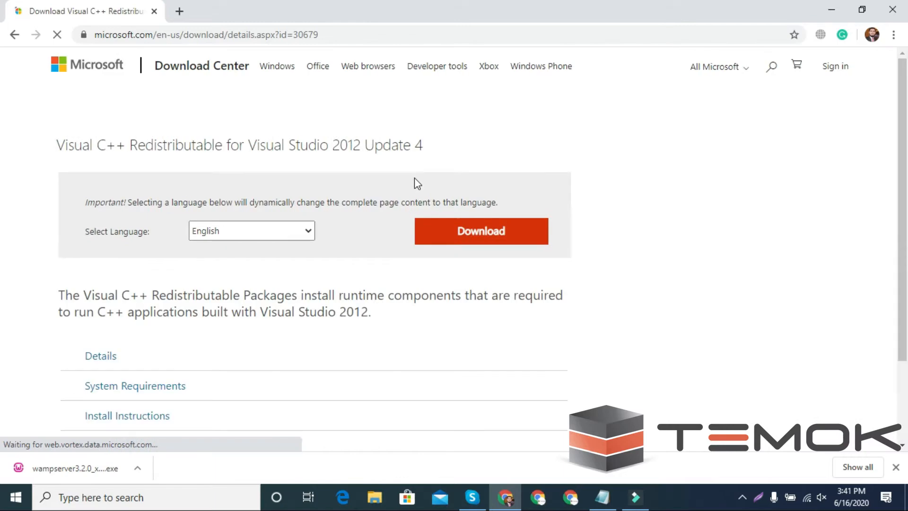
pyautogui.scroll(-4, 440, 310)
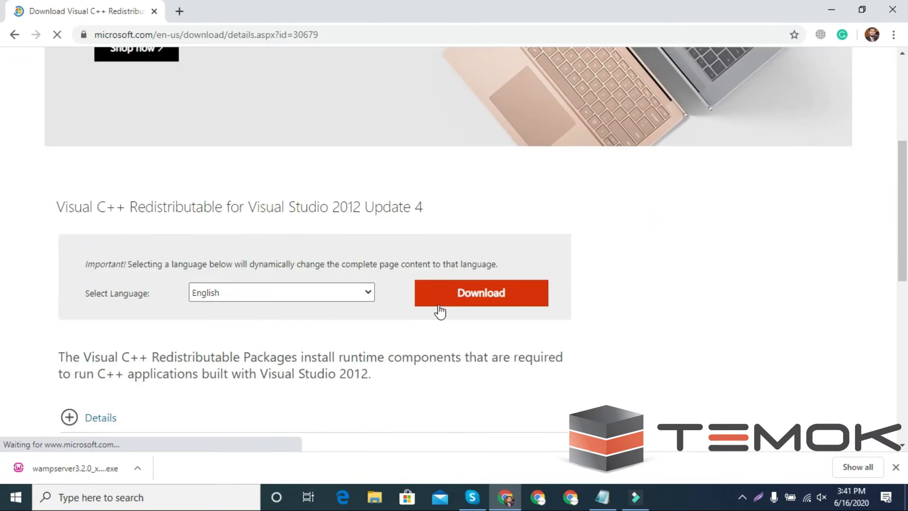
pyautogui.click(463, 265)
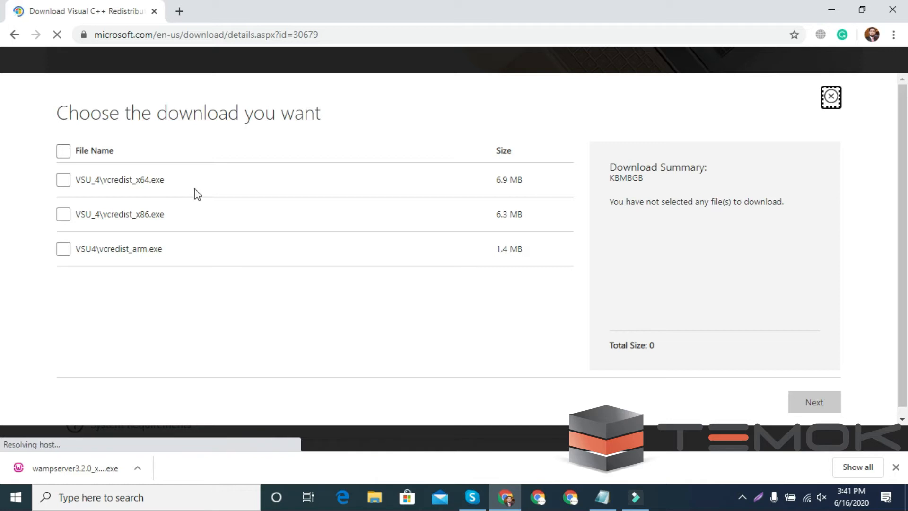
pyautogui.click(64, 182)
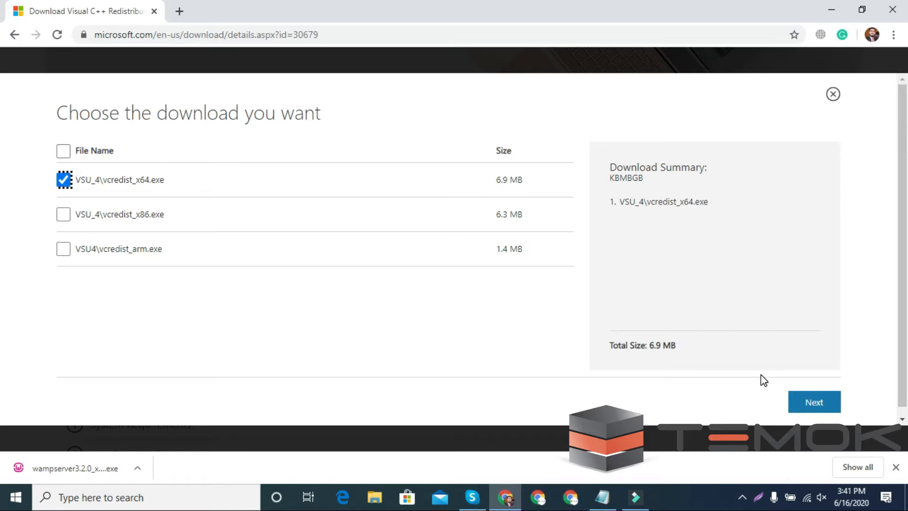
pyautogui.click(813, 403)
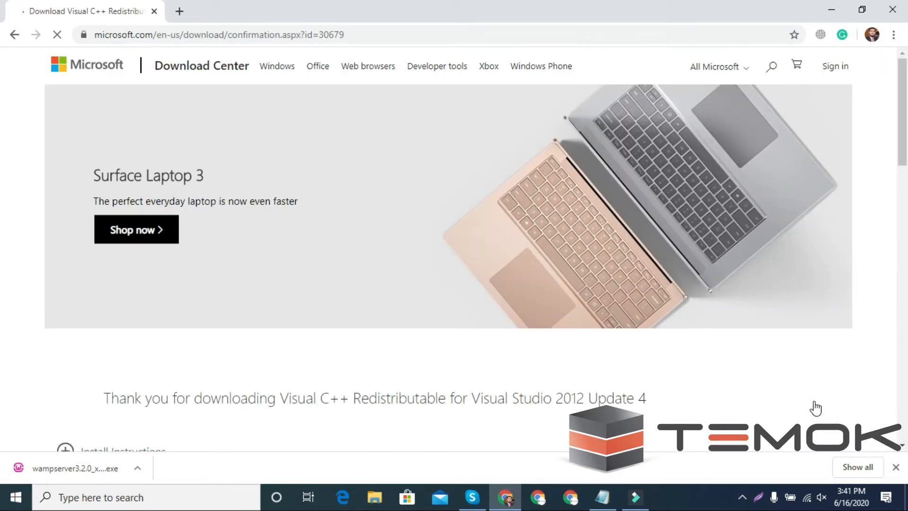
# Run the downloaded vcredist_x64.exe and cancel its setup because it is already installed
pyautogui.scroll(-5, 815, 408)
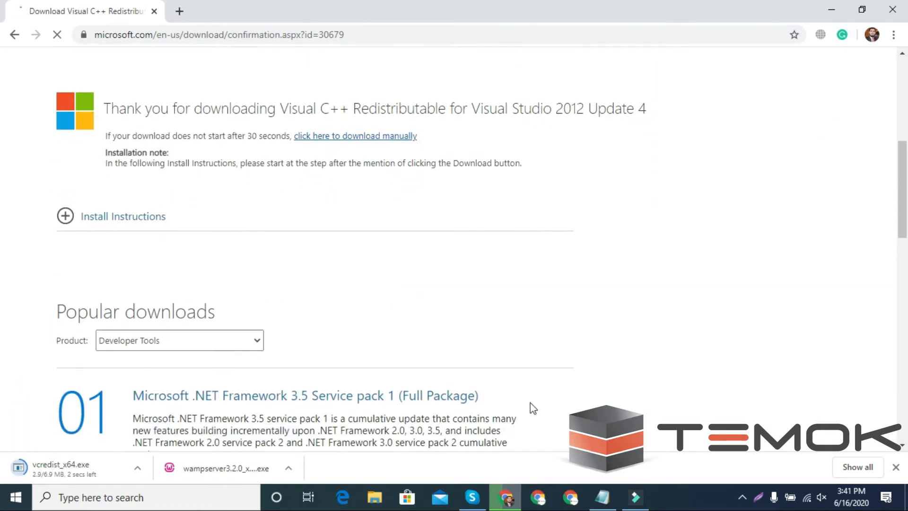
pyautogui.click(71, 473)
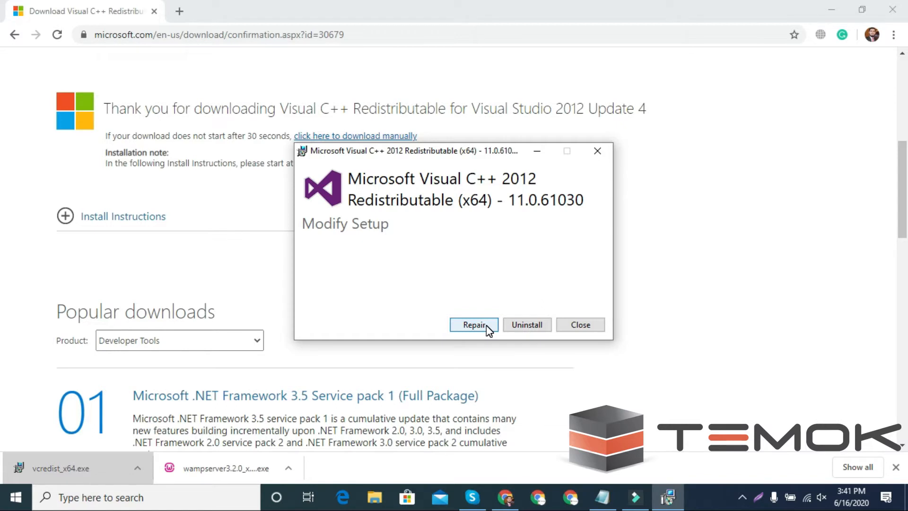
pyautogui.click(579, 324)
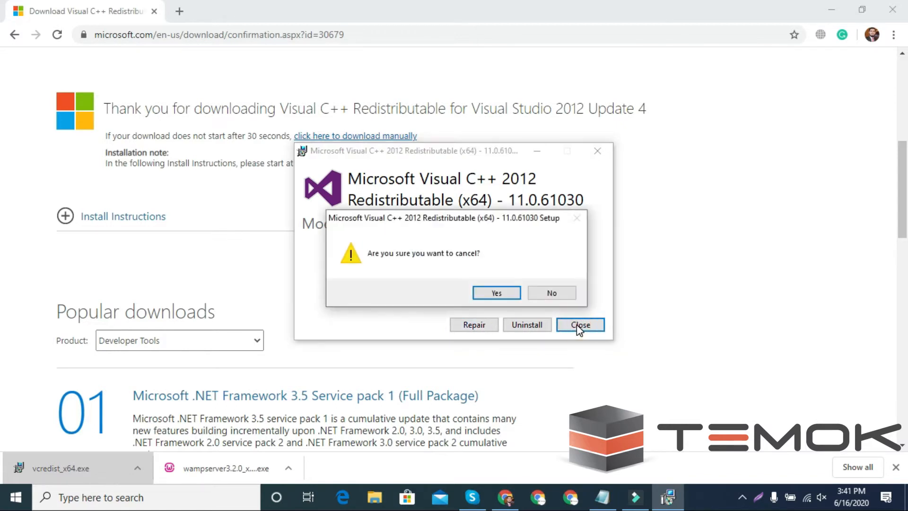
pyautogui.click(495, 294)
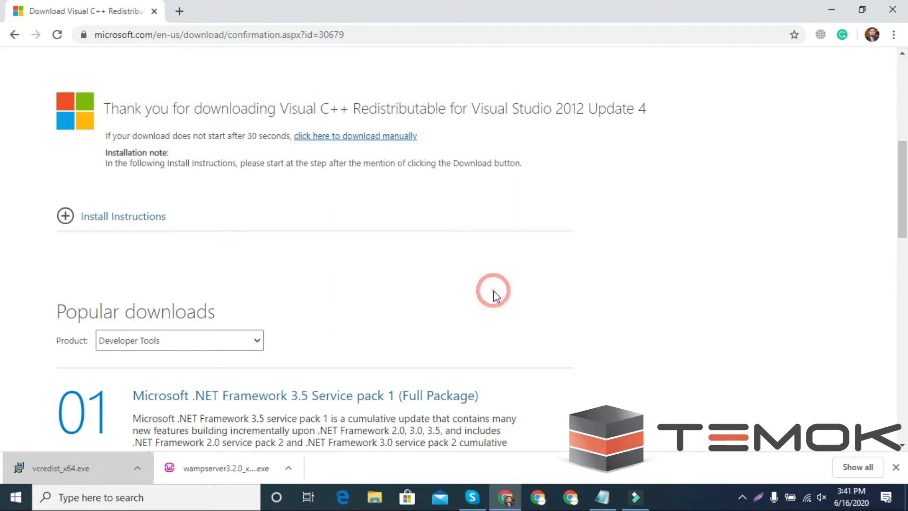
# Go to sourceforge.net in a new browser tab
pyautogui.click(179, 11)
pyautogui.write('sour')
pyautogui.press('Return')
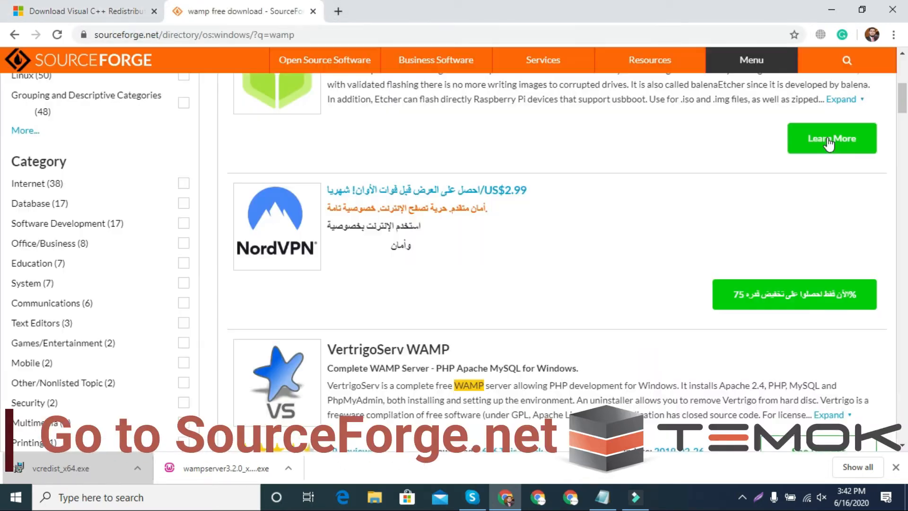
# Search SourceForge for 'wamp' and download the WampServer installer from its project page
pyautogui.click(847, 60)
pyautogui.write('wamp')
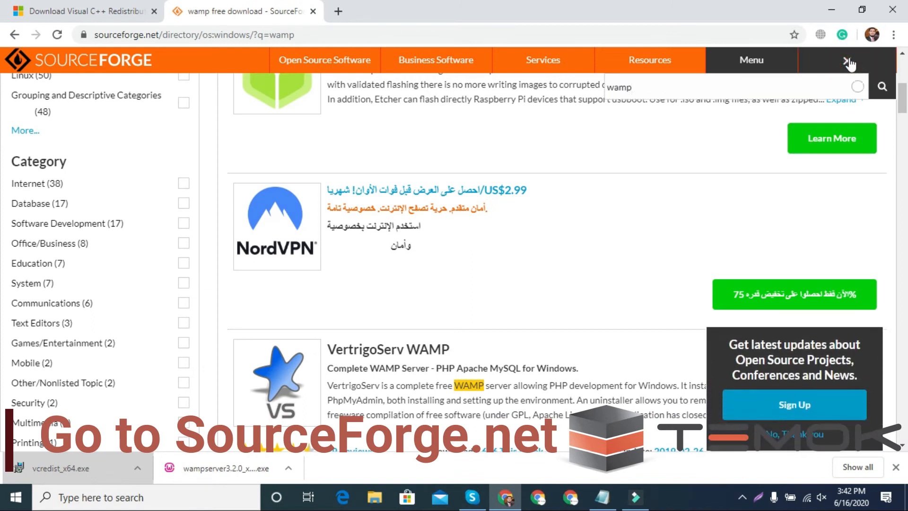
pyautogui.click(632, 138)
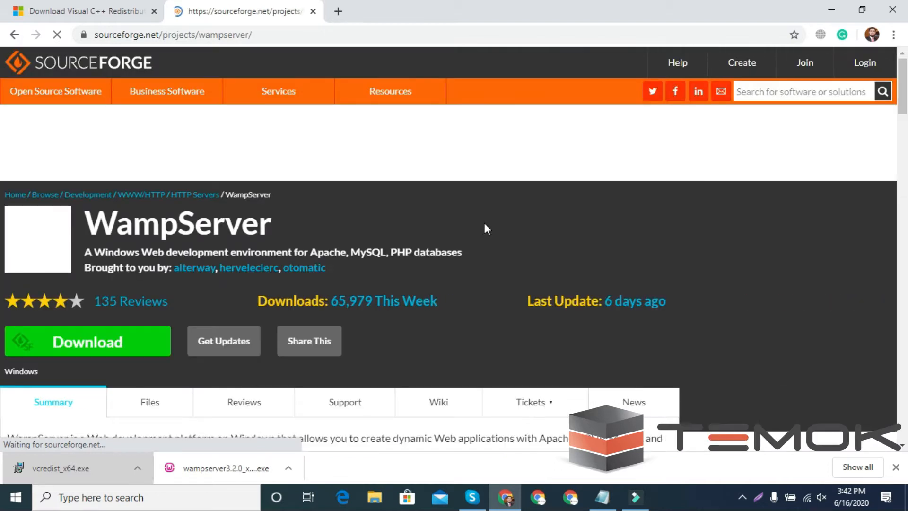
pyautogui.scroll(-3, 485, 225)
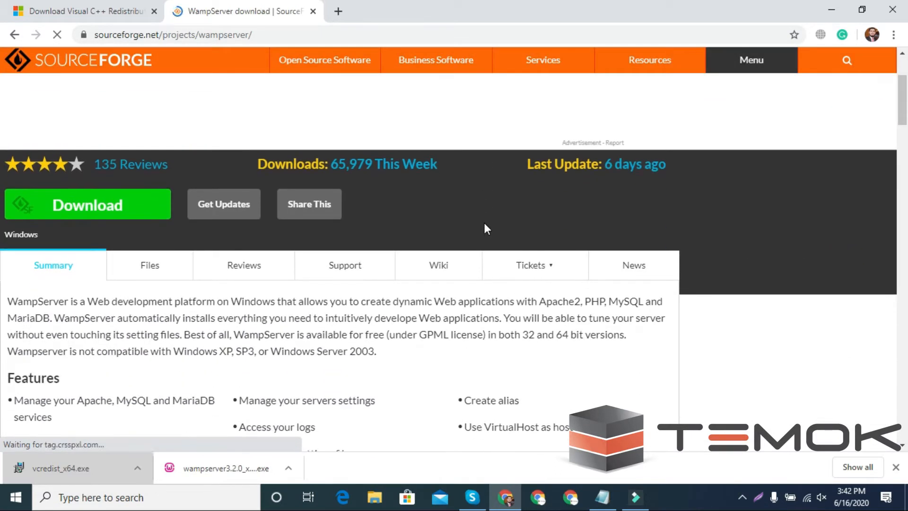
pyautogui.scroll(3, 116, 212)
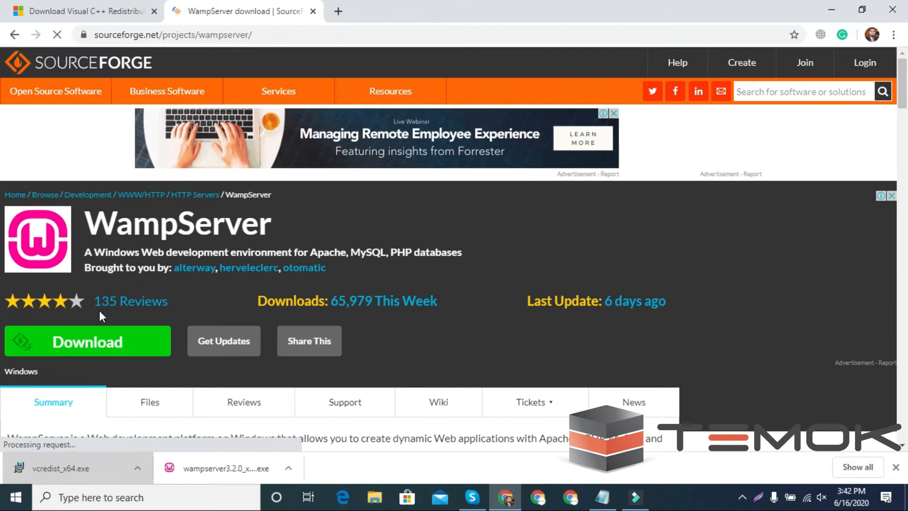
pyautogui.click(88, 344)
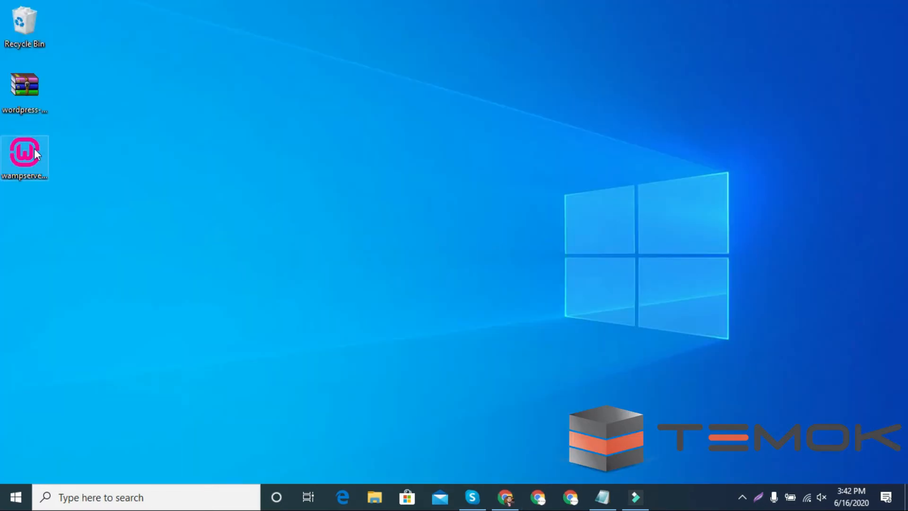
pyautogui.rightClick(36, 154)
# Run the WampServer setup as administrator, confirm the language and accept the licence agreement
pyautogui.click(29, 156)
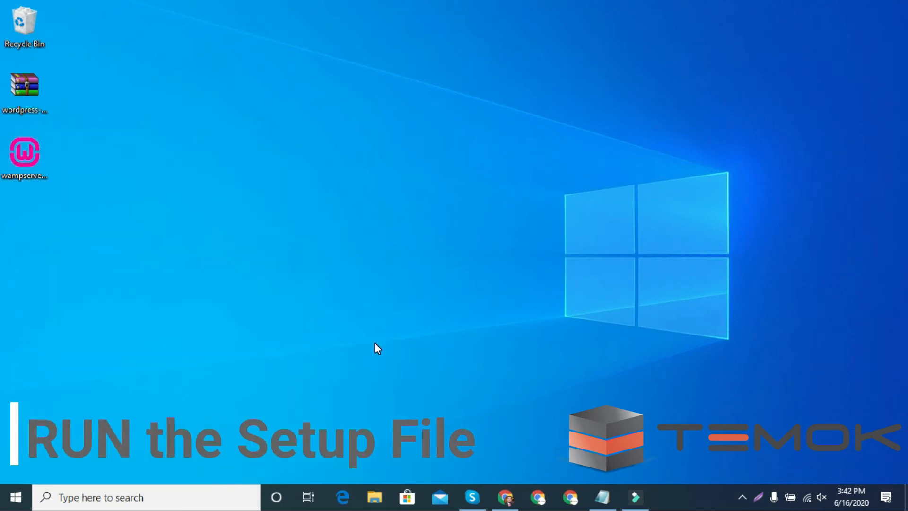
pyautogui.click(474, 286)
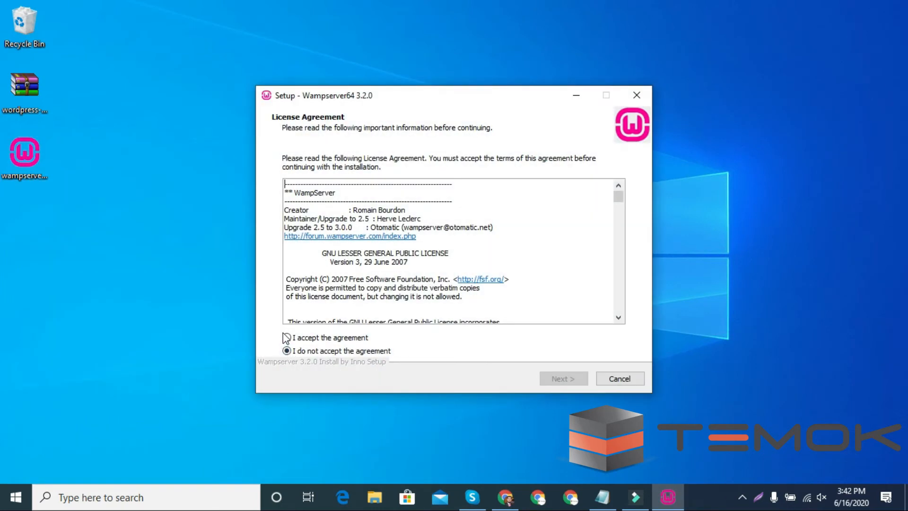
pyautogui.click(287, 337)
pyautogui.click(565, 379)
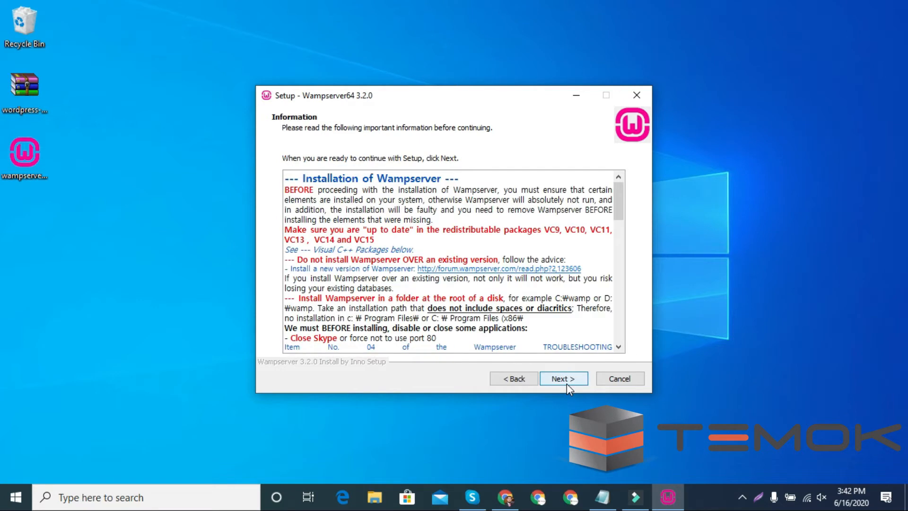
pyautogui.click(567, 384)
# Keep the c:\wamp64 location, default components without PHP 7.2.25, and default Start menu folder, then install
pyautogui.click(560, 378)
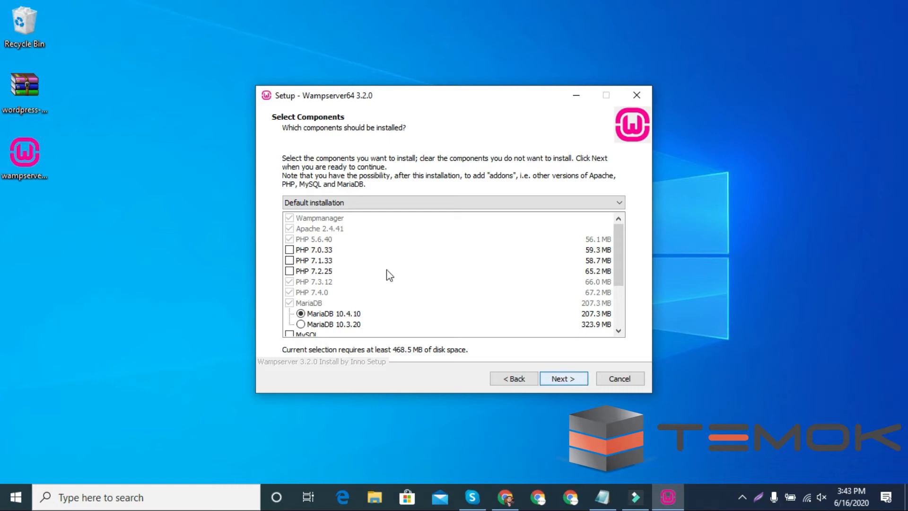
pyautogui.click(289, 271)
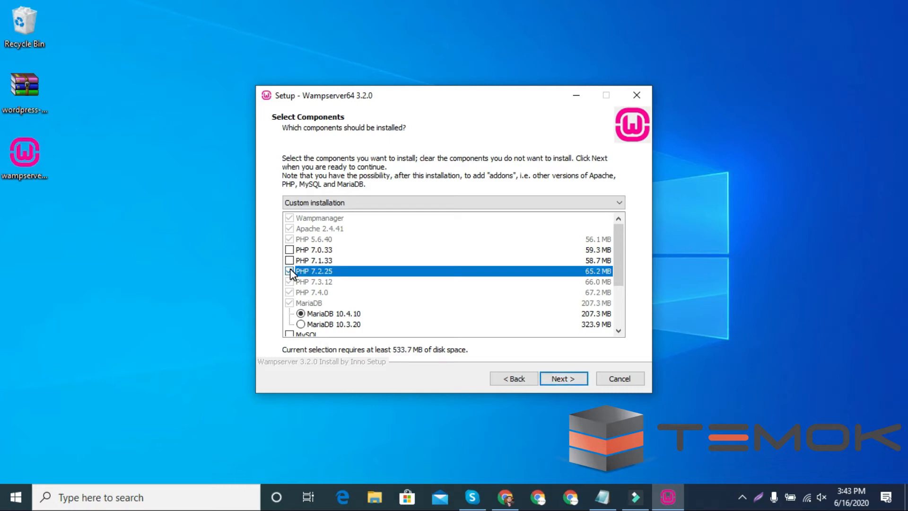
pyautogui.click(289, 271)
pyautogui.click(562, 380)
pyautogui.click(562, 379)
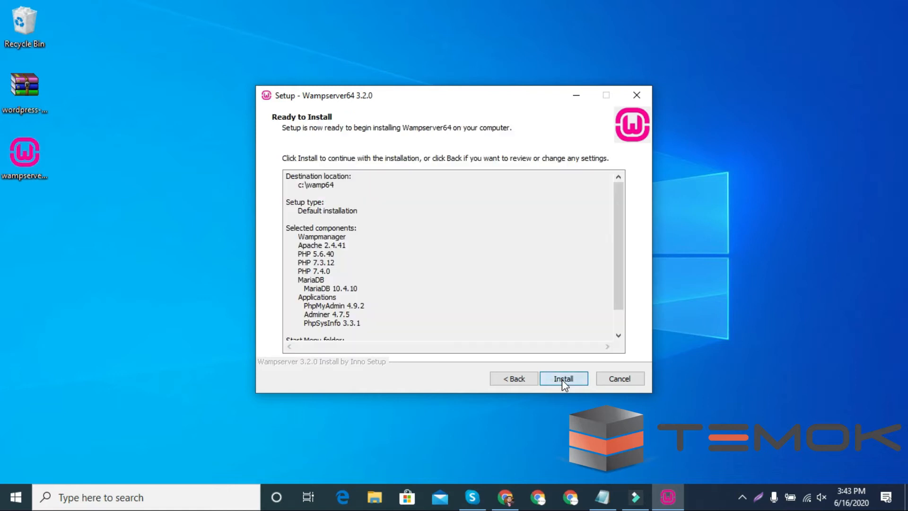
pyautogui.click(561, 379)
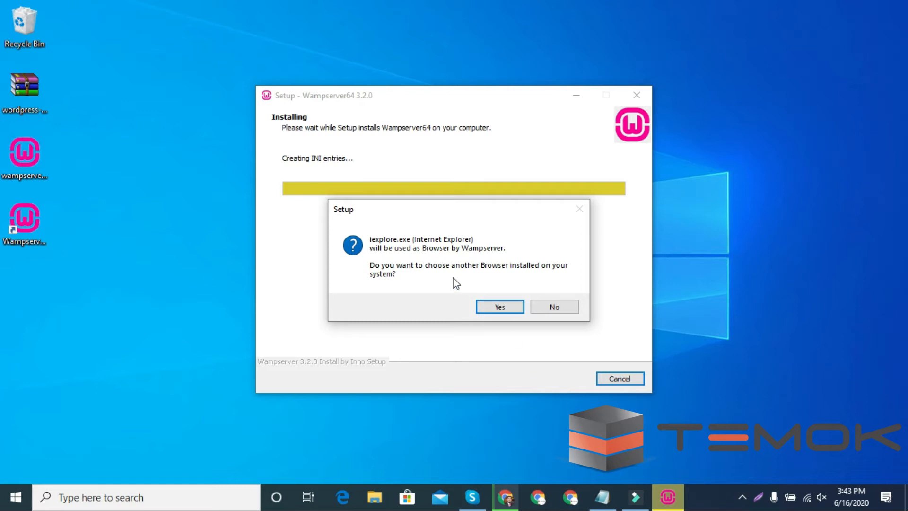
# Keep Internet Explorer as browser and Notepad as text editor, then finish the Wampserver64 3.2.0 wizard
pyautogui.click(500, 307)
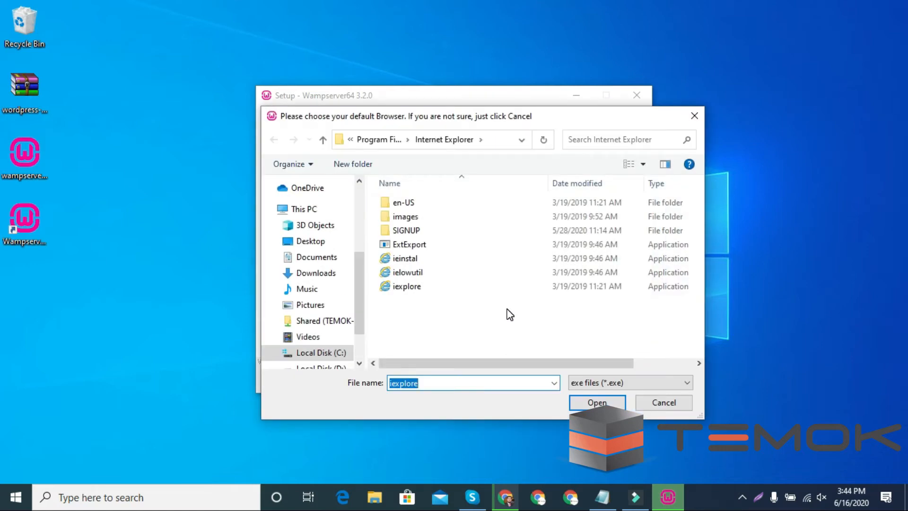
pyautogui.click(660, 403)
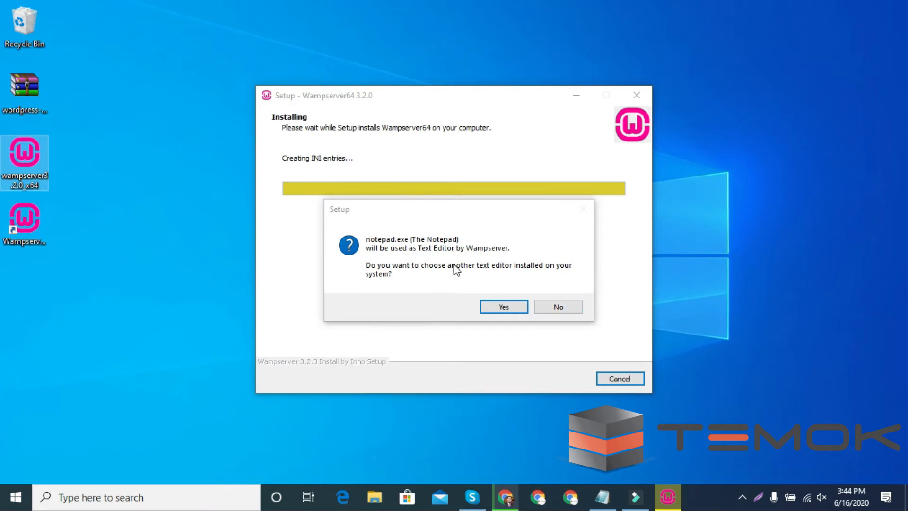
pyautogui.click(563, 309)
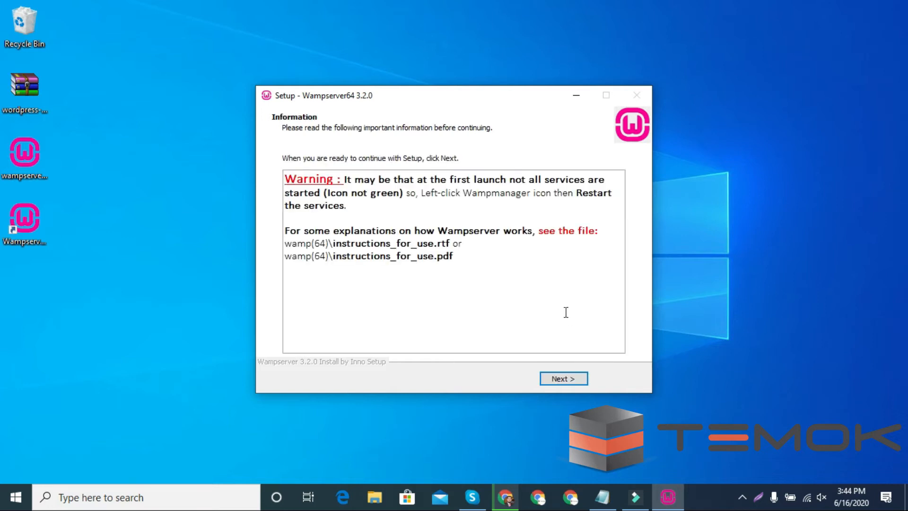
pyautogui.click(566, 380)
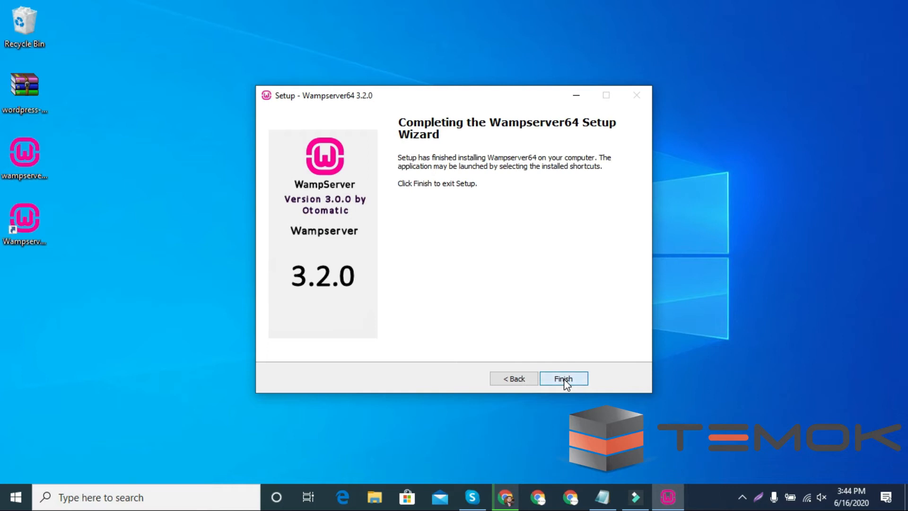
pyautogui.click(564, 380)
# Launch Wampserver64 from a Start menu search for 'wamp' and check the tray icon shows all services running
pyautogui.press('super')
pyautogui.write('wamp')
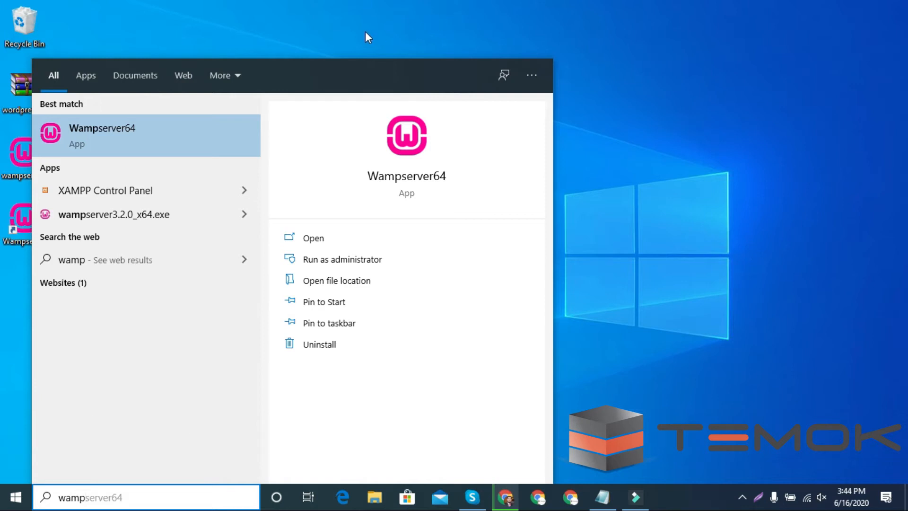
pyautogui.click(312, 238)
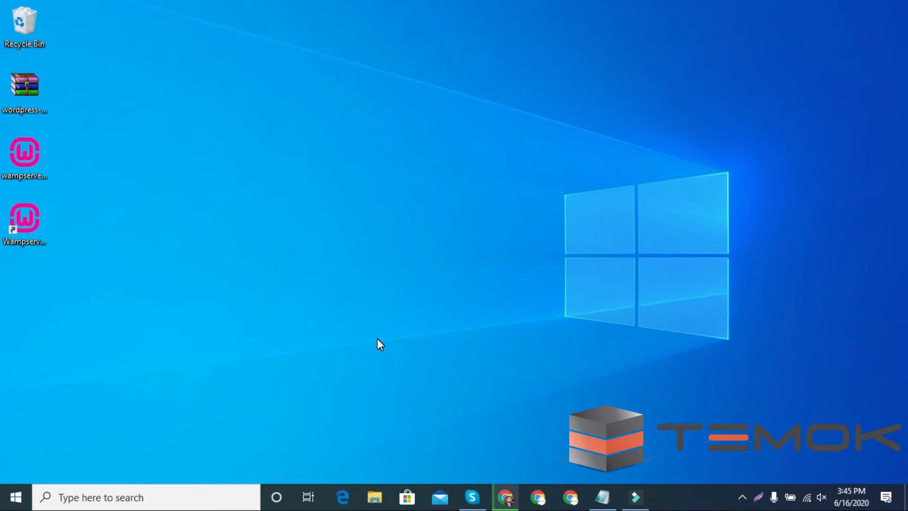
pyautogui.click(741, 496)
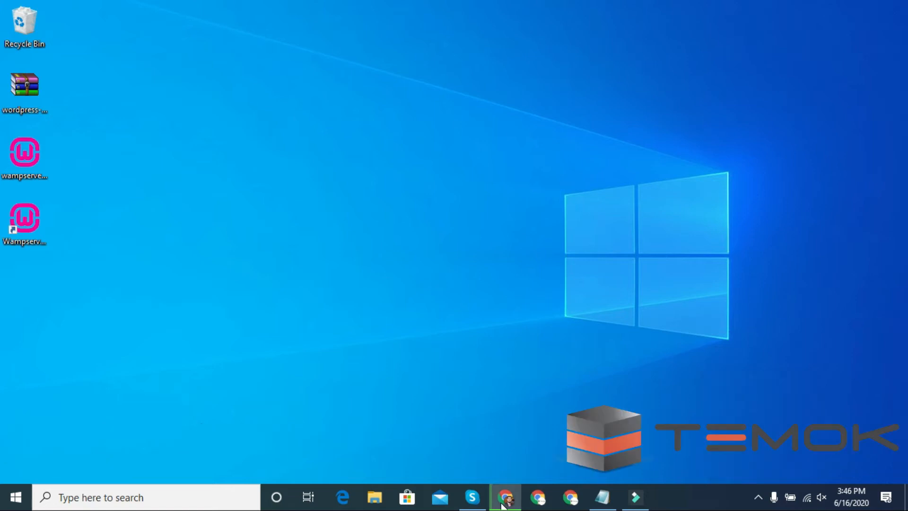
pyautogui.click(504, 497)
# Load localhost to view the WampServer Homepage listing Apache 2.4.41, PHP 7.3.12 and MariaDB 10.4.10
pyautogui.click(337, 12)
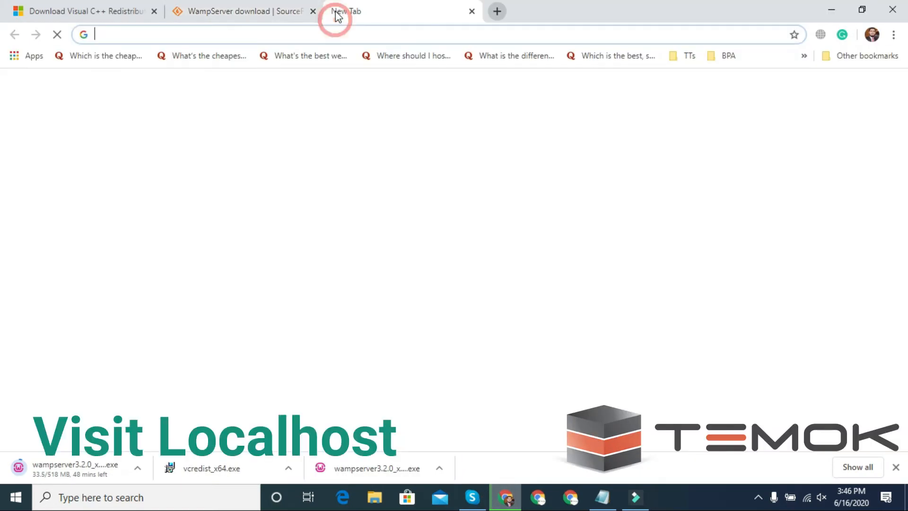
pyautogui.write('loca')
pyautogui.press('Return')
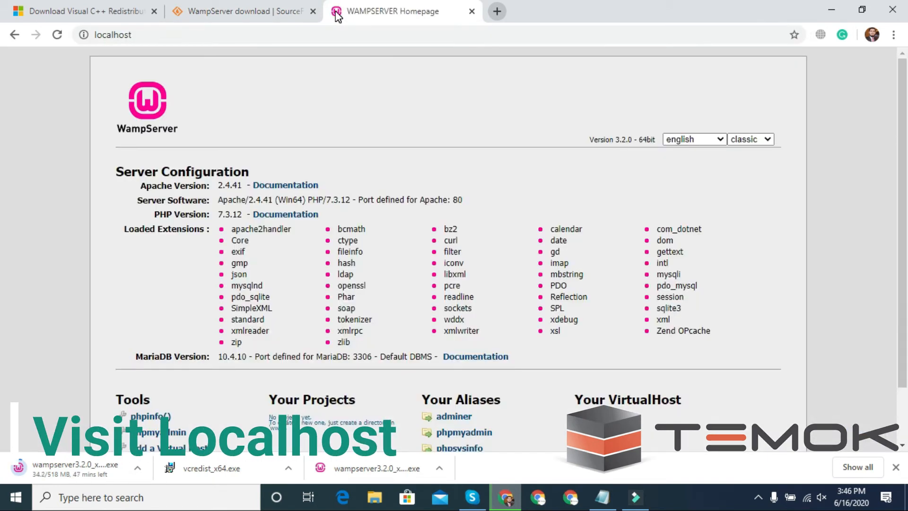
pyautogui.scroll(-3, 378, 174)
pyautogui.scroll(3, 378, 174)
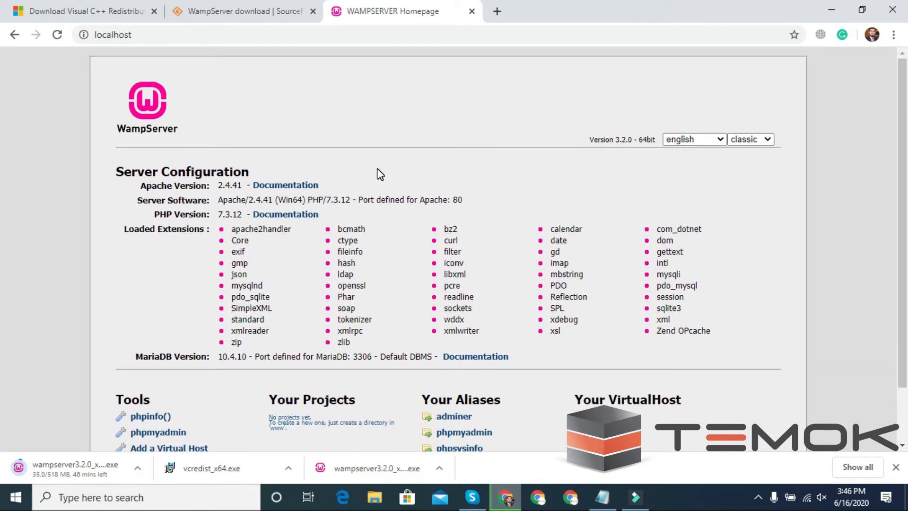
pyautogui.click(374, 497)
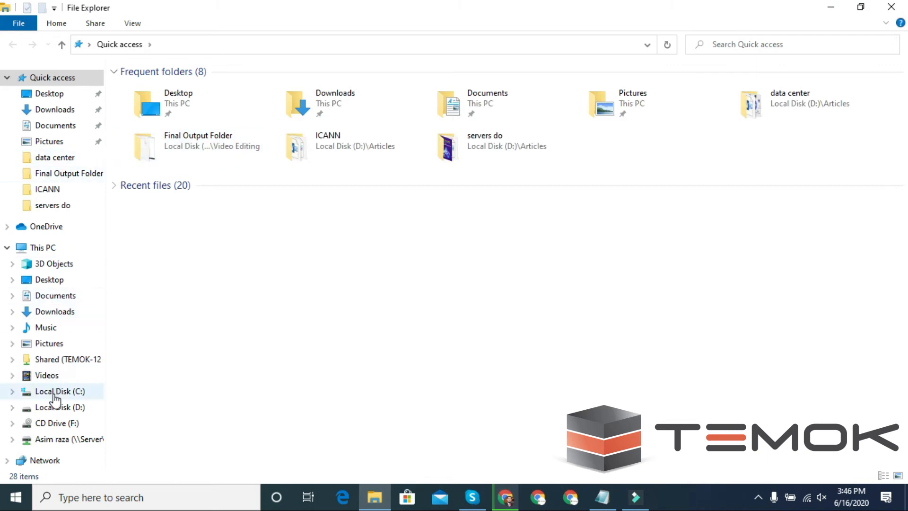
# Browse File Explorer to the C:\wamp64\www folder
pyautogui.click(55, 392)
pyautogui.click(12, 392)
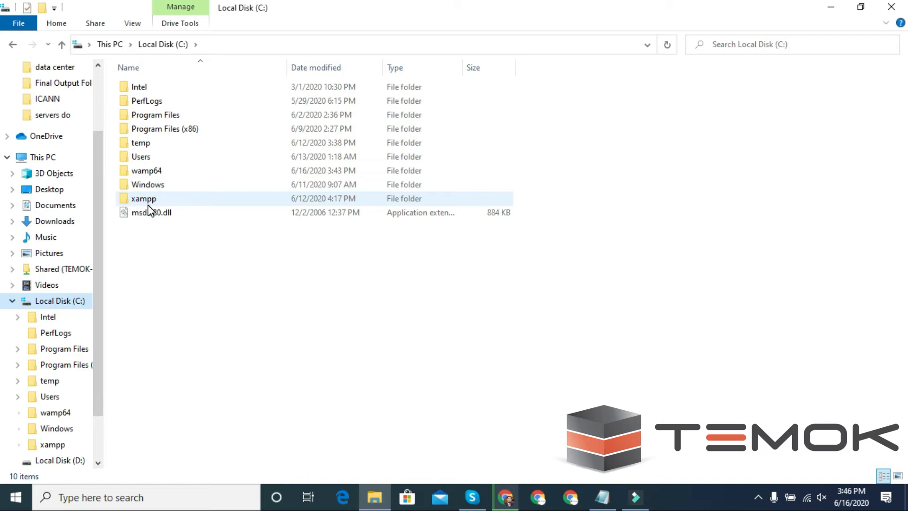
pyautogui.doubleClick(169, 173)
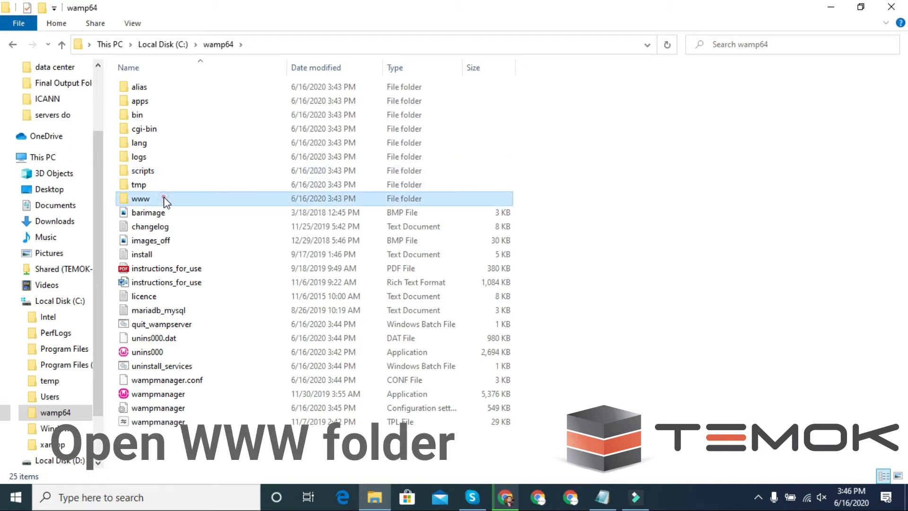
pyautogui.doubleClick(164, 199)
# Create a new folder named MyWordpress inside www, then minimize Explorer
pyautogui.rightClick(178, 208)
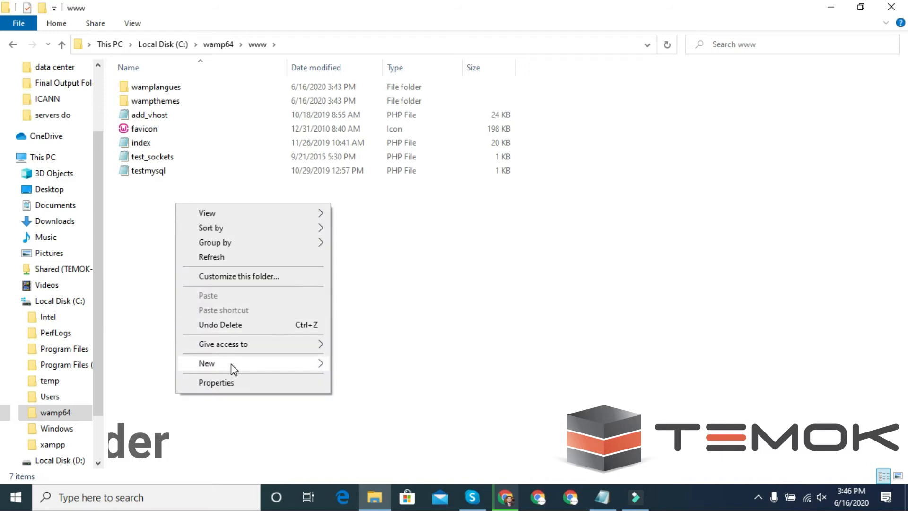
pyautogui.moveTo(274, 369)
pyautogui.click(361, 168)
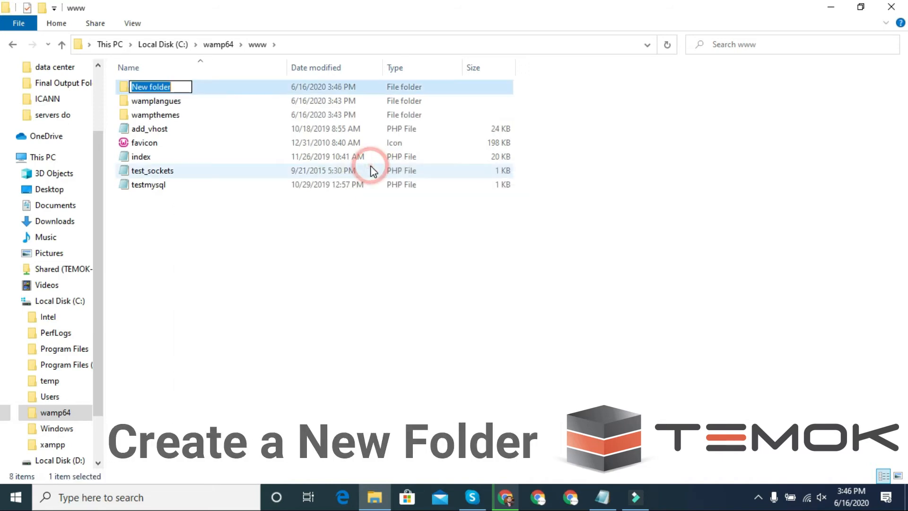
pyautogui.write('NM')
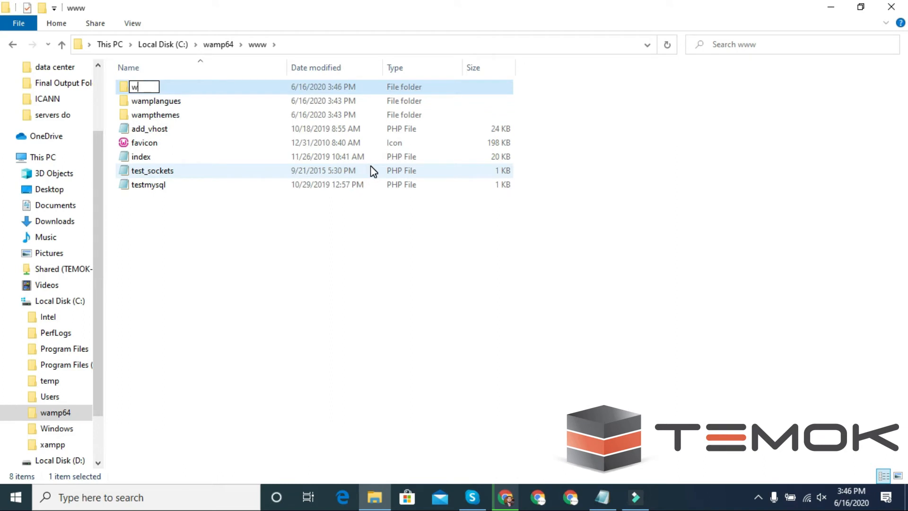
pyautogui.press('BackSpace')
pyautogui.press('BackSpace')
pyautogui.write('MyWordpress')
pyautogui.press('Return')
pyautogui.press('Return')
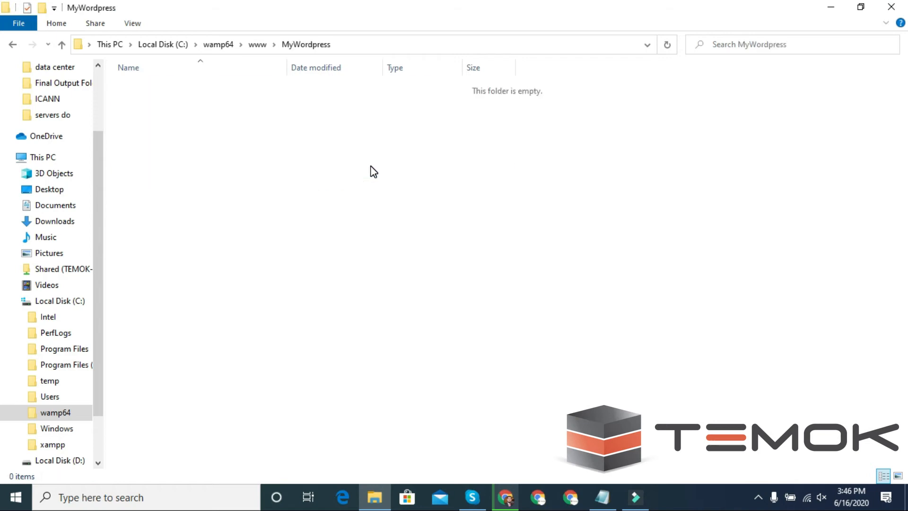
pyautogui.click(829, 7)
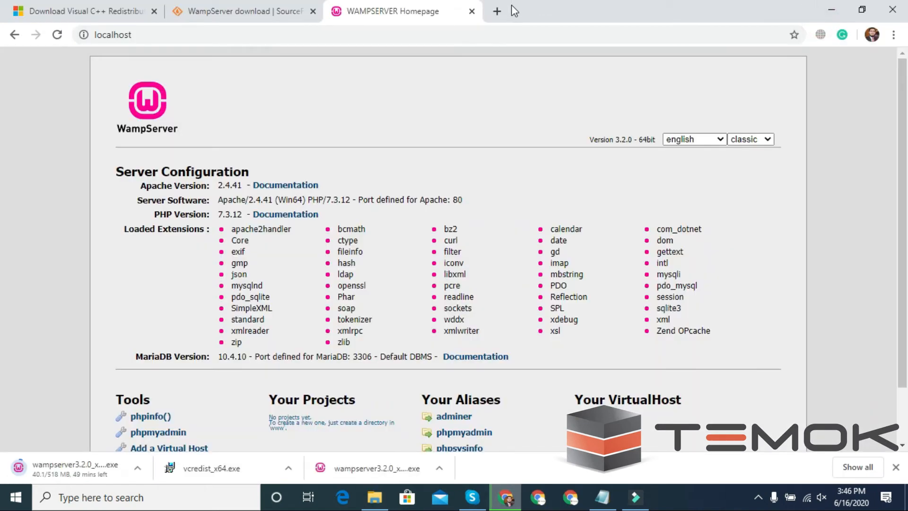
# Download wordpress-5.4.2.zip from wordpress.org, dismiss the thank-you popup and minimize Chrome
pyautogui.click(497, 11)
pyautogui.write('wordpress.org')
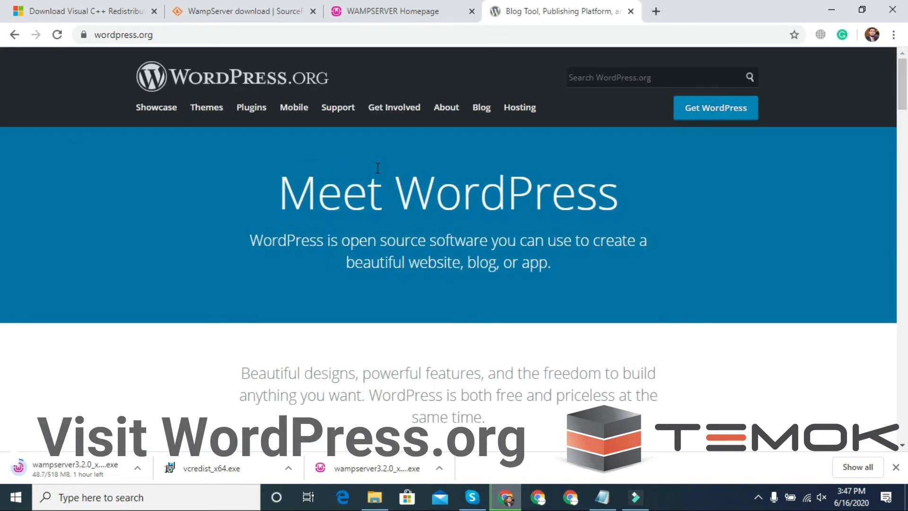
pyautogui.scroll(-1, 377, 169)
pyautogui.click(704, 109)
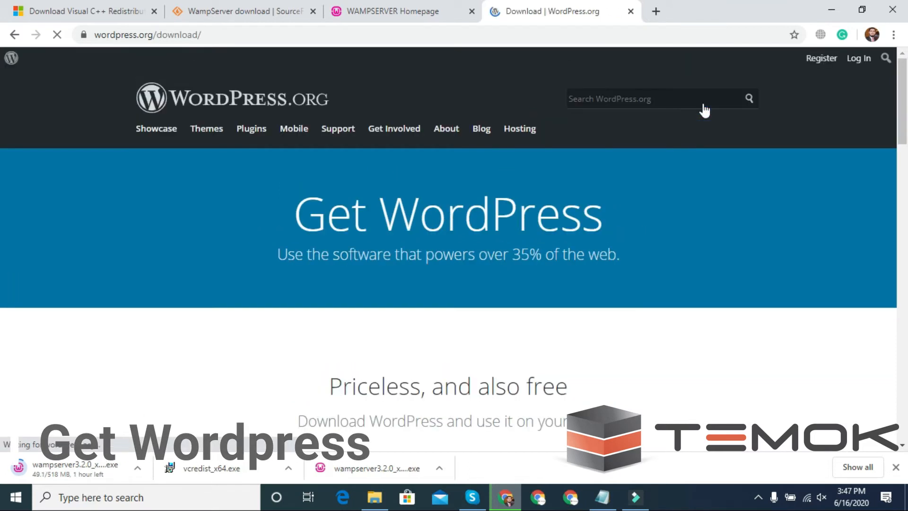
pyautogui.scroll(-4, 526, 362)
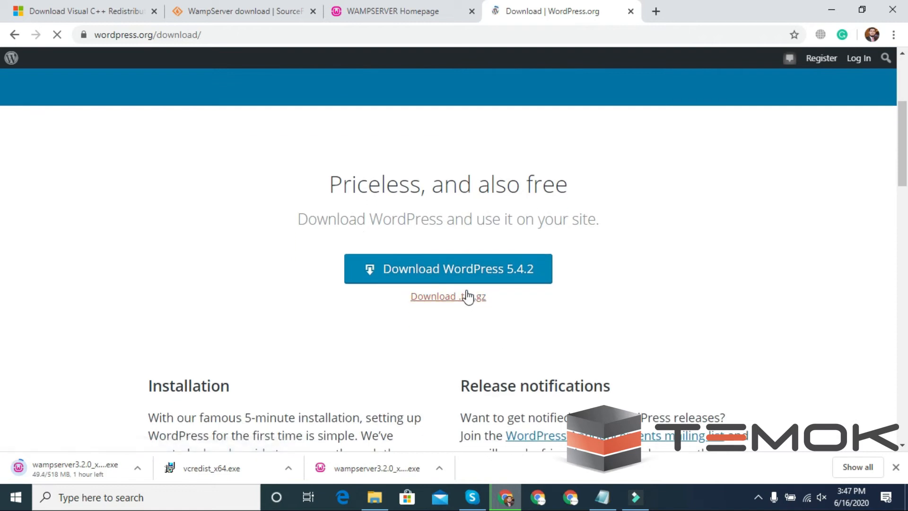
pyautogui.click(465, 275)
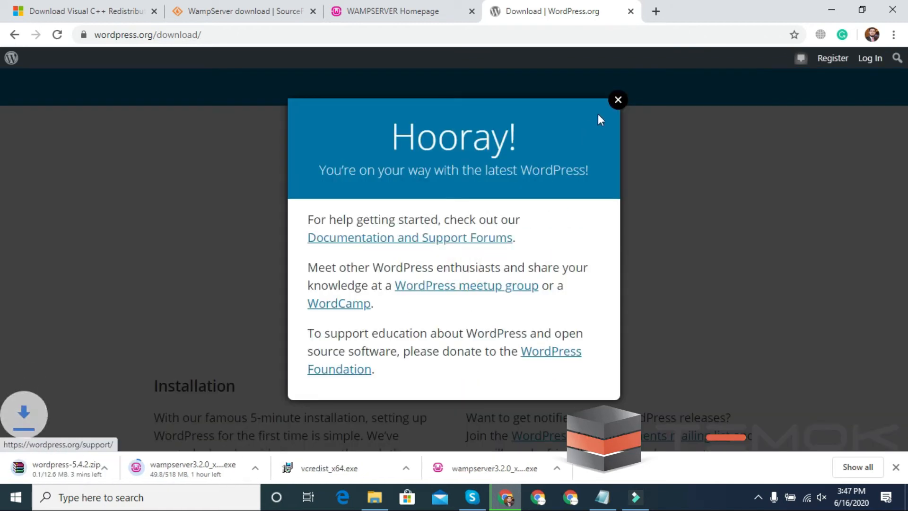
pyautogui.click(618, 100)
pyautogui.click(831, 10)
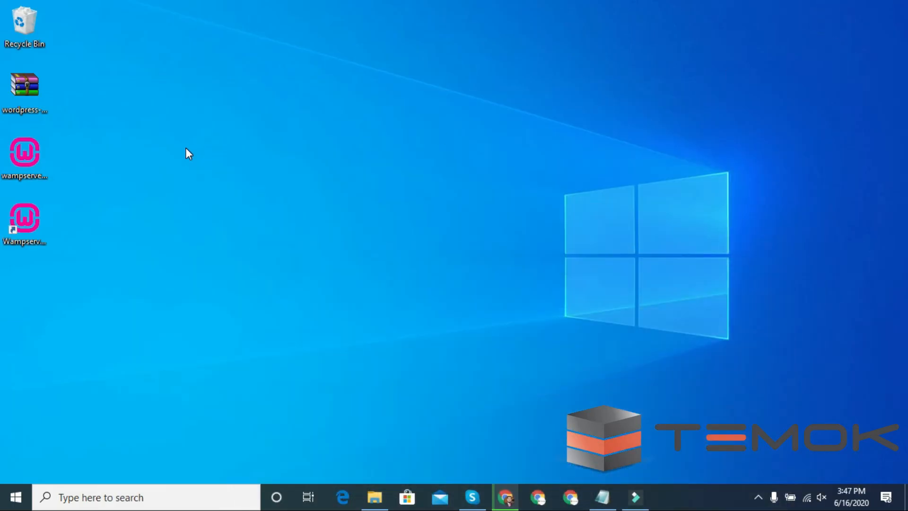
# Copy the WordPress zip archive from the desktop
pyautogui.click(11, 85)
pyautogui.rightClick(12, 85)
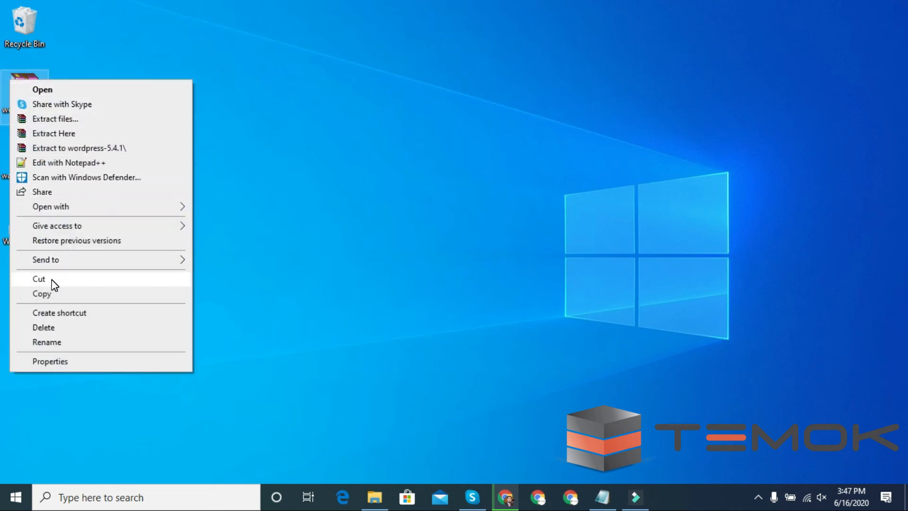
pyautogui.click(50, 292)
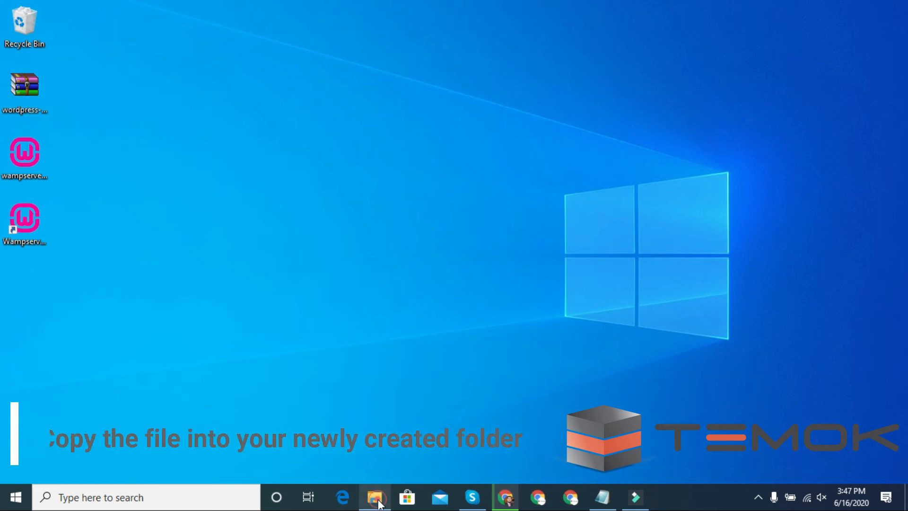
# Paste the WordPress zip into C:\wamp64\www\MyWordpress in File Explorer
pyautogui.click(375, 498)
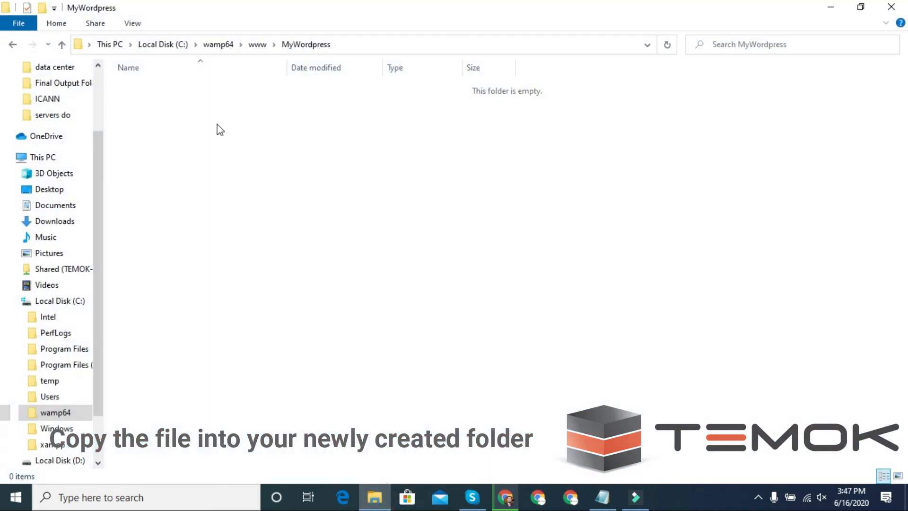
pyautogui.click(256, 45)
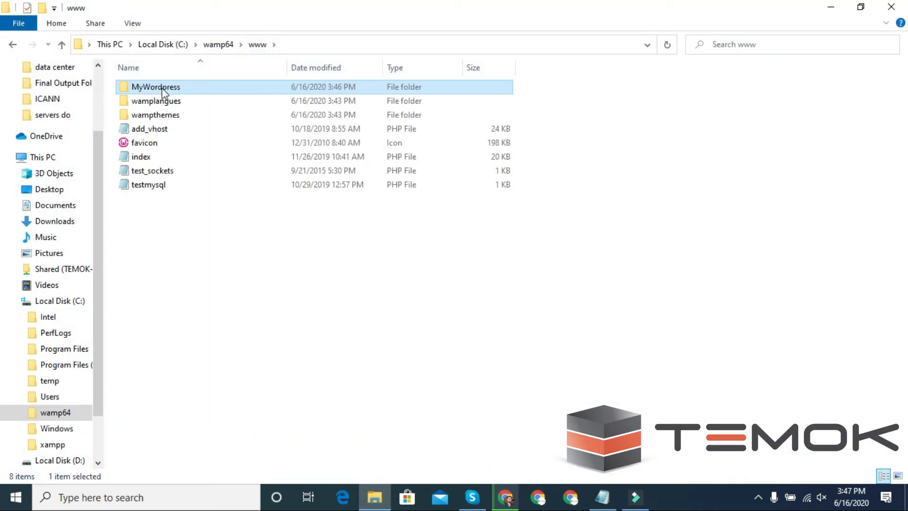
pyautogui.doubleClick(185, 89)
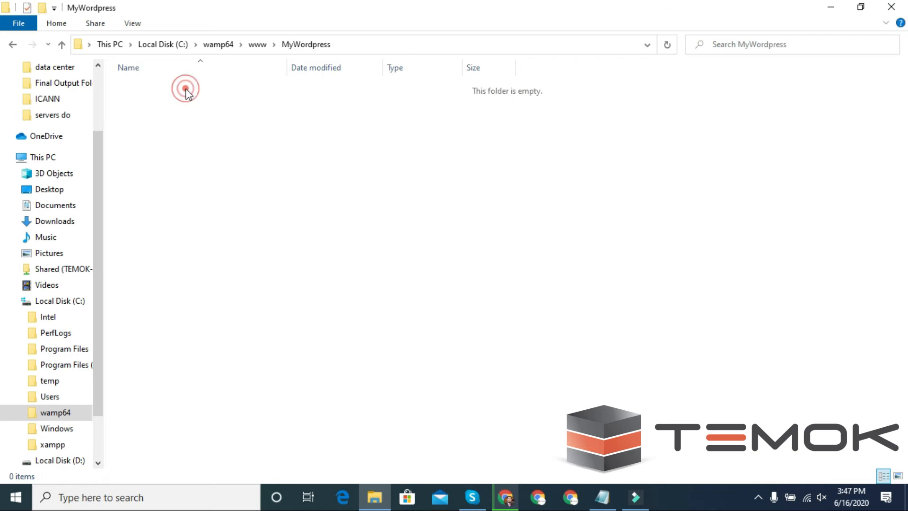
pyautogui.rightClick(236, 229)
pyautogui.click(272, 326)
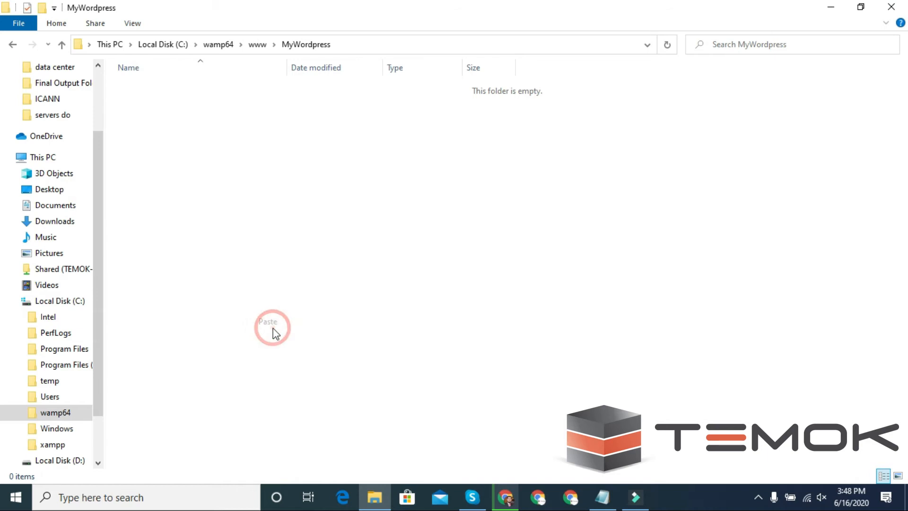
pyautogui.rightClick(169, 87)
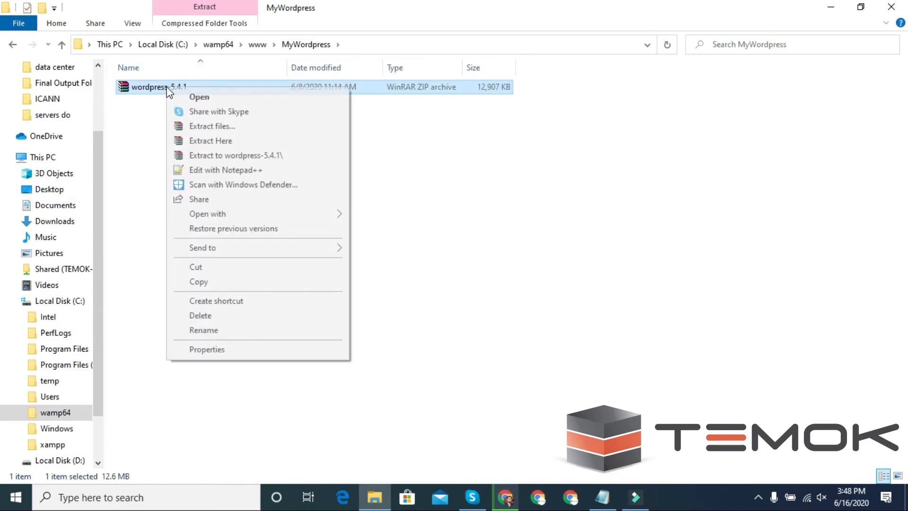
# Extract the WordPress ZIP into MyWordpress and open the extracted wordpress folder
pyautogui.click(183, 140)
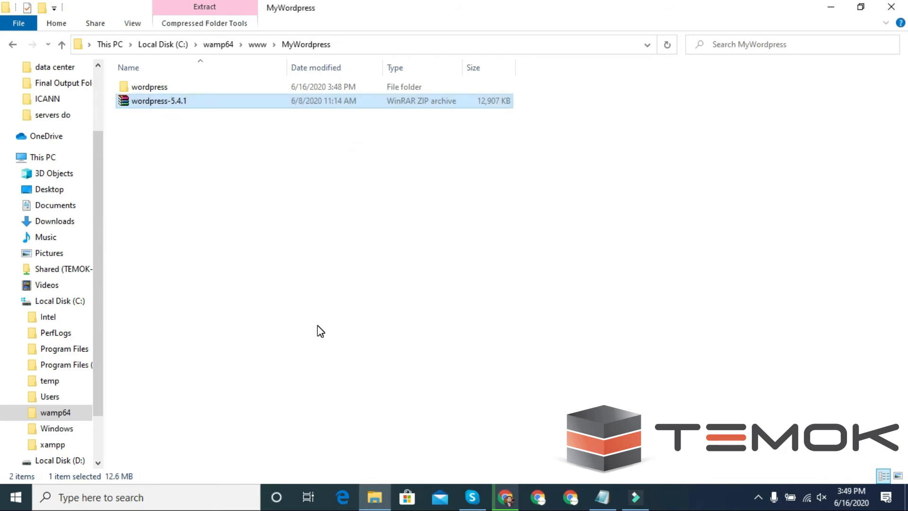
pyautogui.doubleClick(160, 87)
pyautogui.click(243, 400)
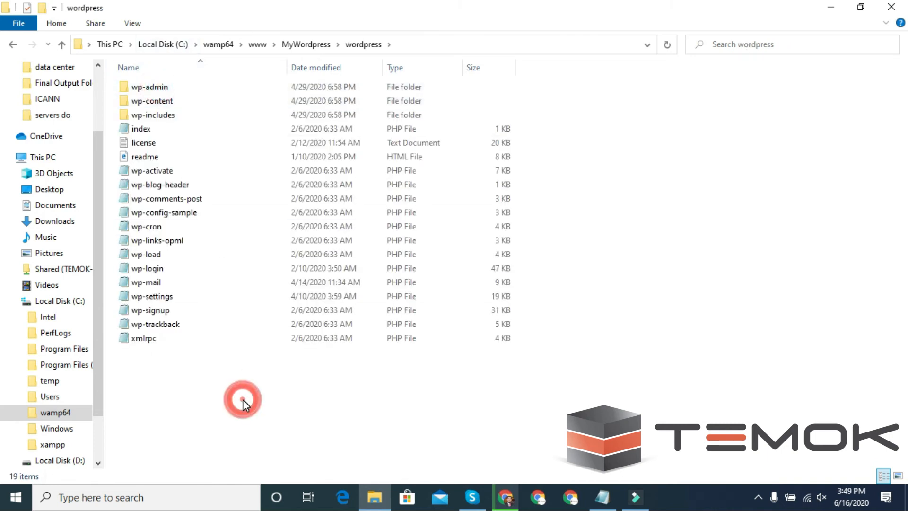
pyautogui.click(212, 407)
pyautogui.hotkey('ctrl', 'a')
pyautogui.rightClick(211, 410)
pyautogui.click(166, 346)
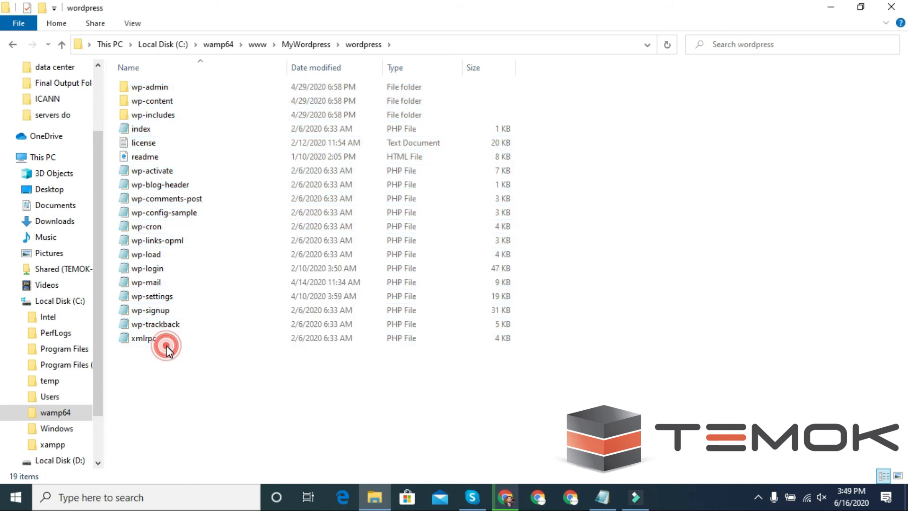
# Move all 19 WordPress files and folders up into the MyWordpress folder
pyautogui.hotkey('ctrl', 'a')
pyautogui.rightClick(192, 211)
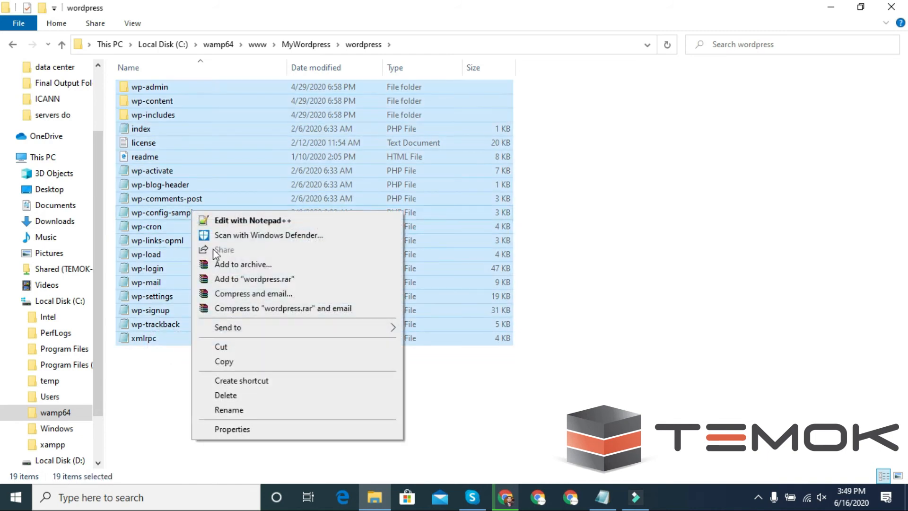
pyautogui.click(229, 347)
pyautogui.hotkey('alt', 'Left')
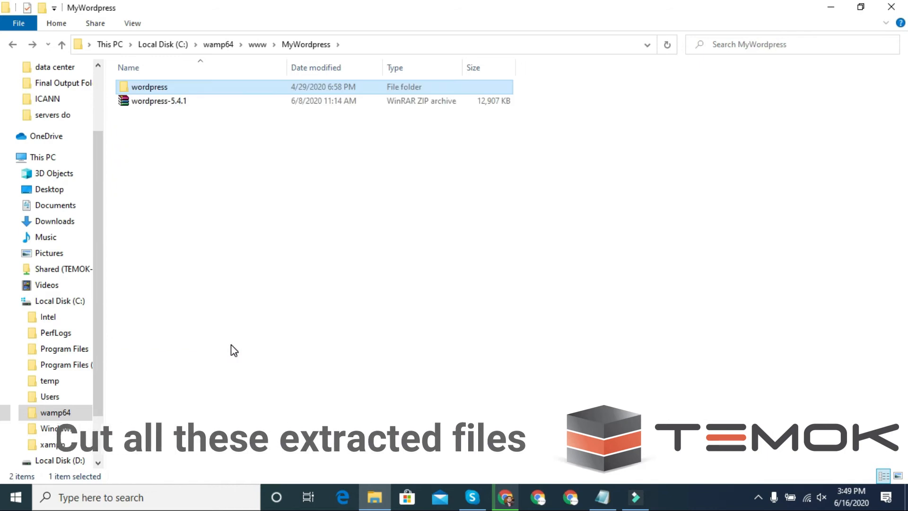
pyautogui.hotkey('ctrl', 'v')
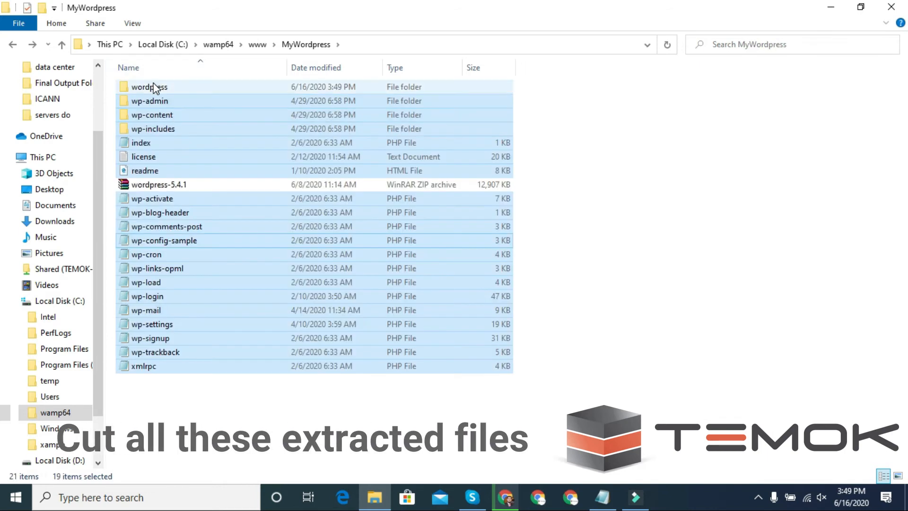
# Delete the emptied wordpress folder and the wordpress-5.4.1 ZIP archive
pyautogui.click(153, 87)
pyautogui.press('Delete')
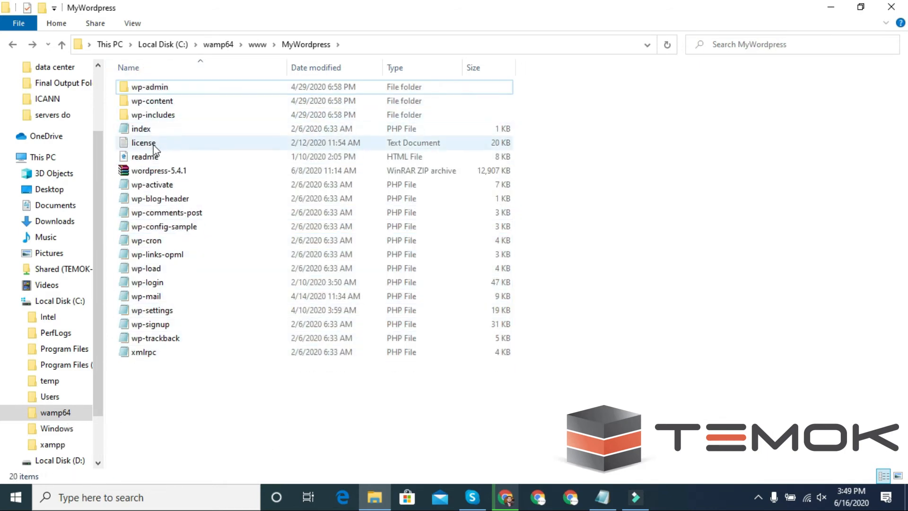
pyautogui.click(158, 171)
pyautogui.press('Delete')
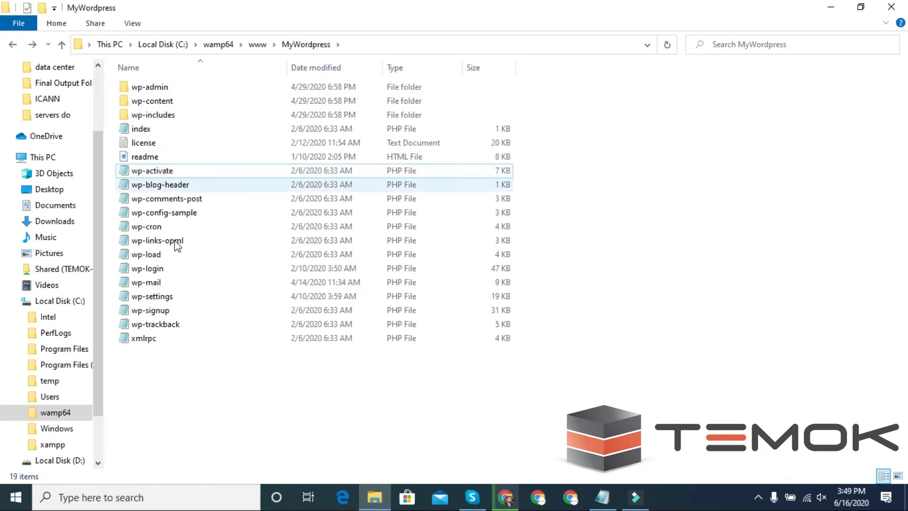
# Load localhost/mywordpress in a new browser tab and continue setup in English (United States)
pyautogui.click(507, 502)
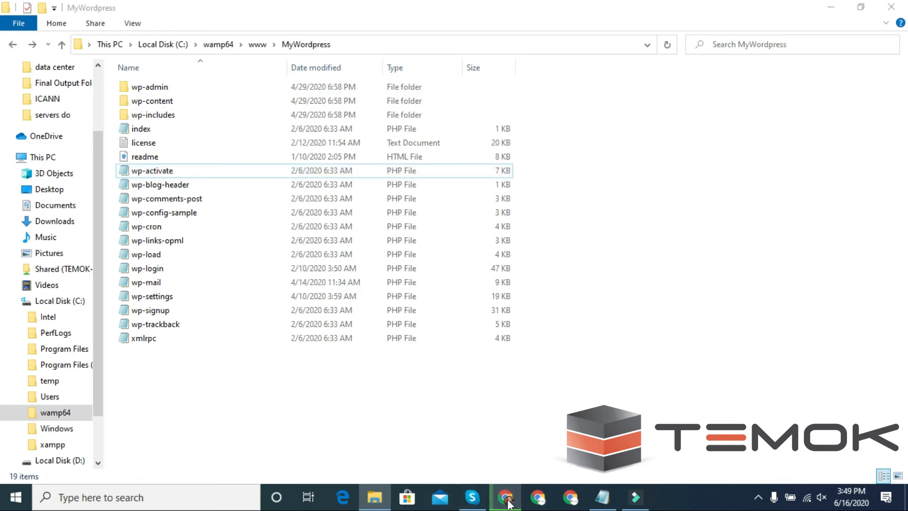
pyautogui.click(656, 13)
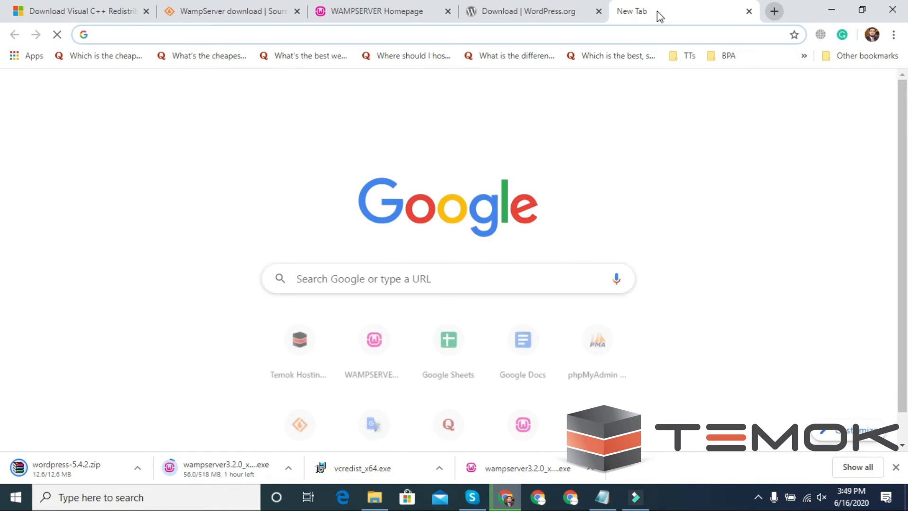
pyautogui.write('localhost/my')
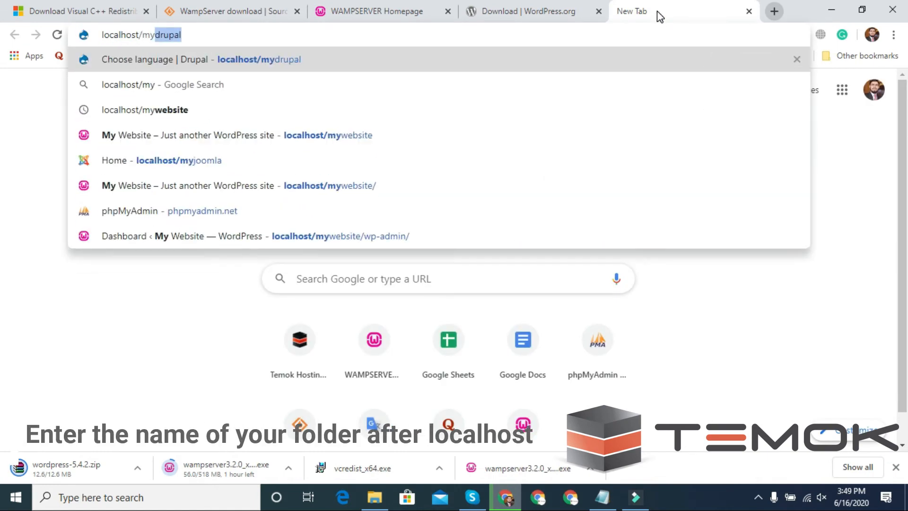
pyautogui.write('wordpress')
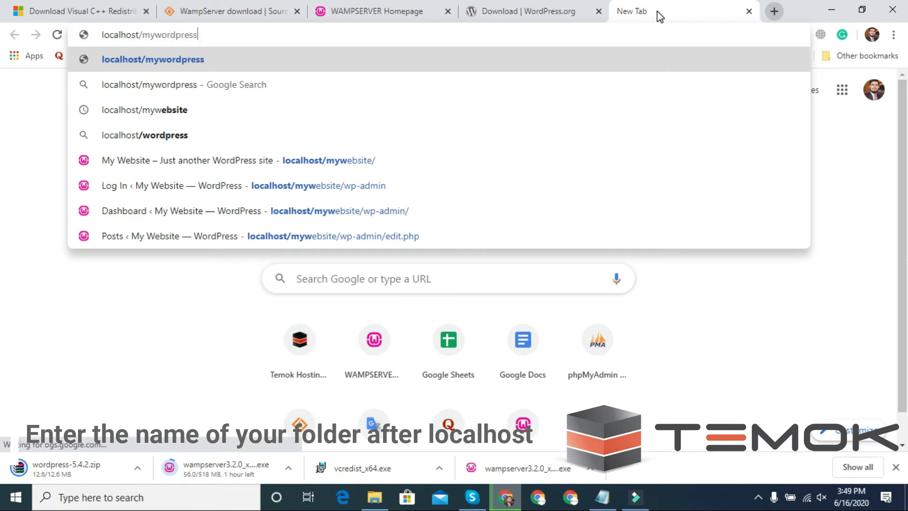
pyautogui.press('Return')
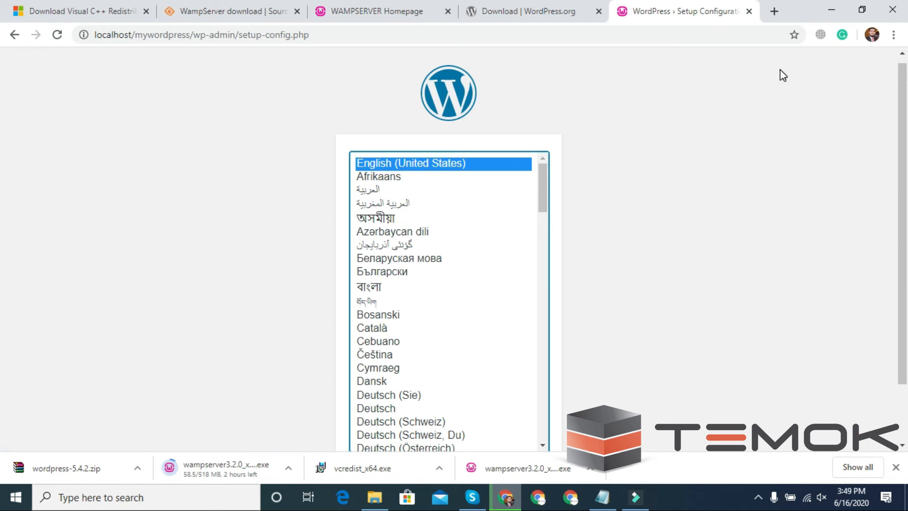
pyautogui.scroll(-2, 593, 271)
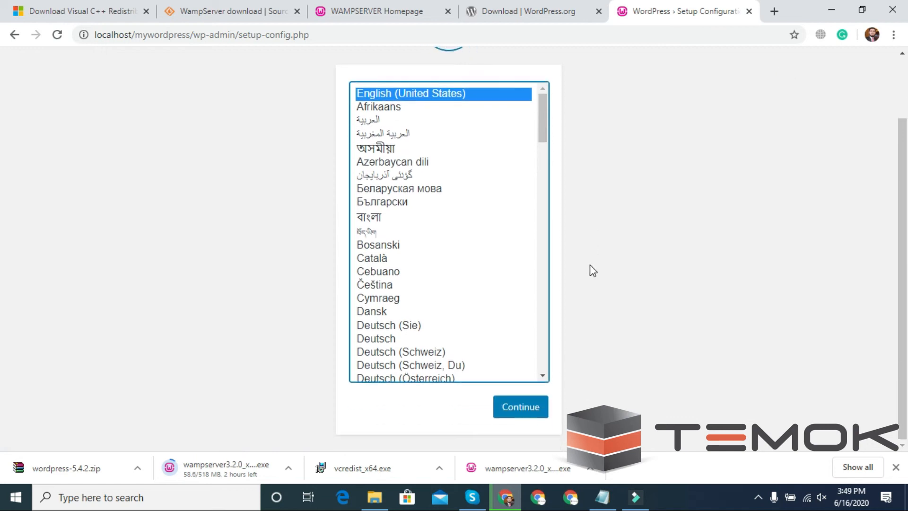
pyautogui.click(520, 406)
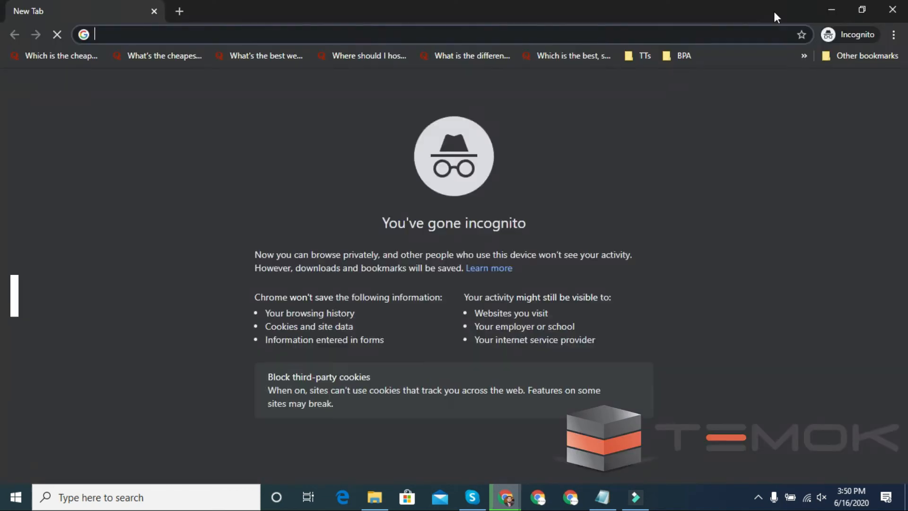
# Open localhost/phpmyadmin and log in as root with an empty password
pyautogui.write('localhos')
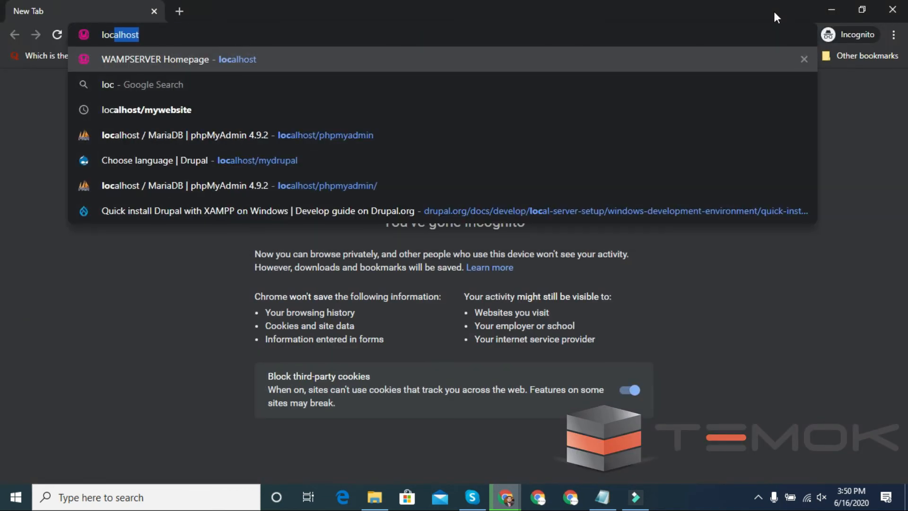
pyautogui.write('t/phpmyadmin')
pyautogui.press('Return')
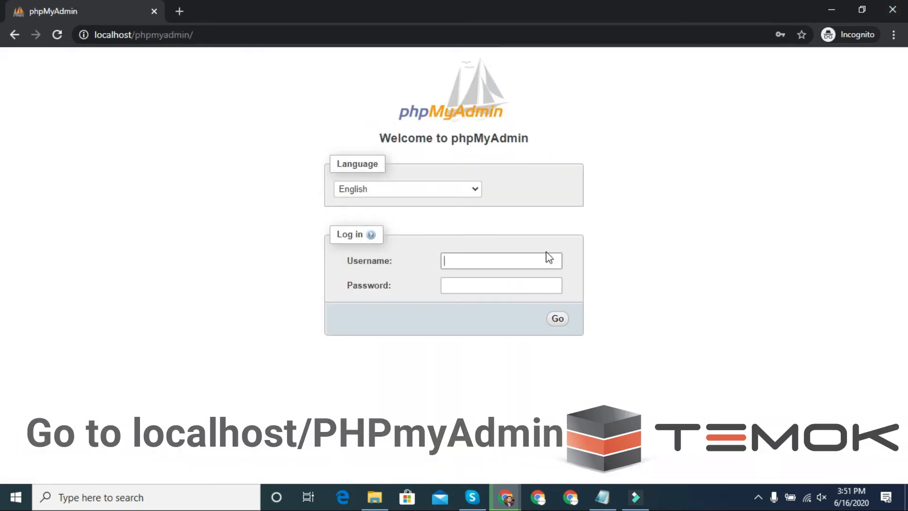
pyautogui.write('root')
pyautogui.press('Tab')
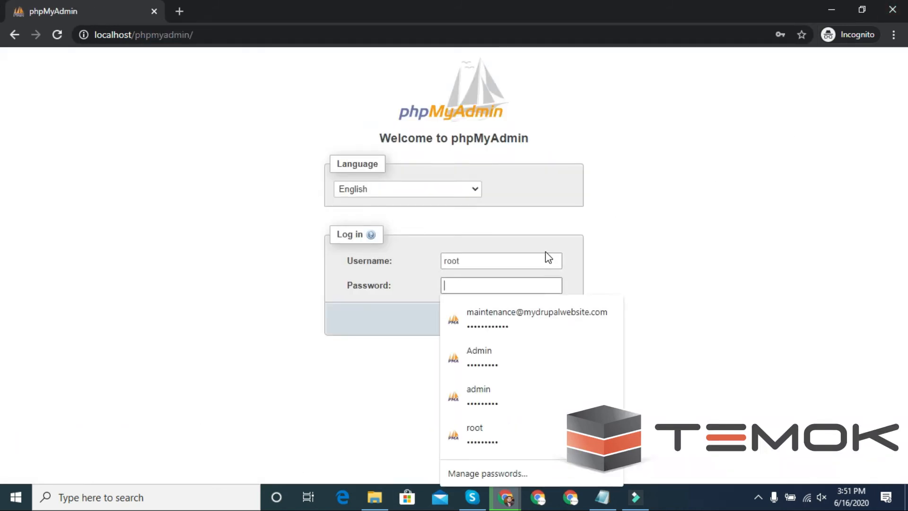
pyautogui.click(309, 420)
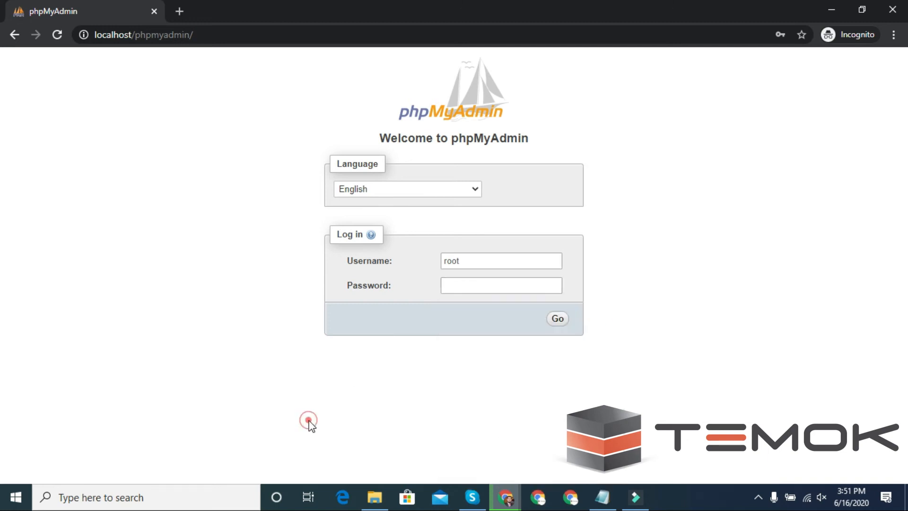
pyautogui.click(558, 320)
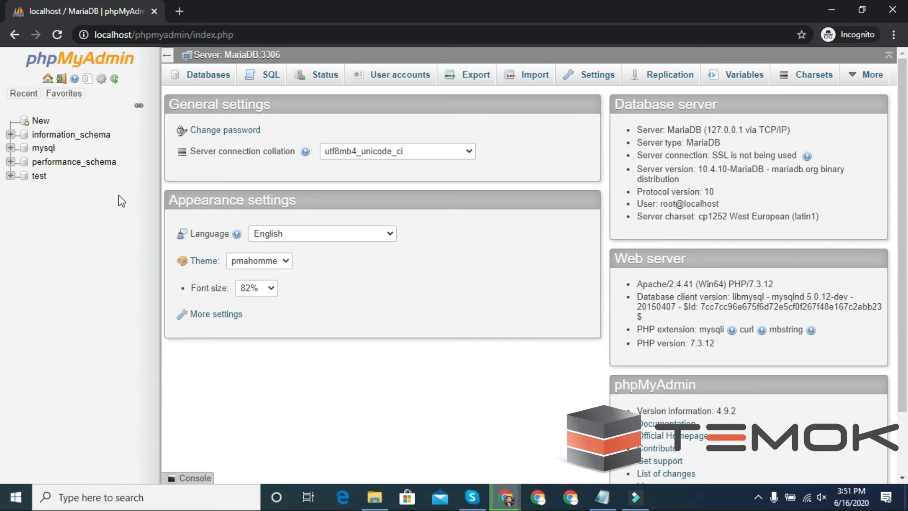
# Create a new phpMyAdmin database named mywordpress
pyautogui.click(38, 123)
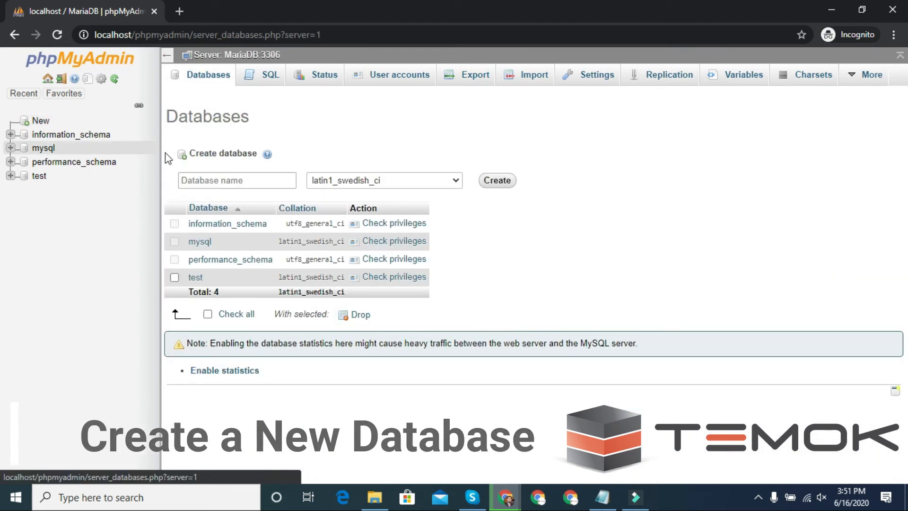
pyautogui.click(206, 184)
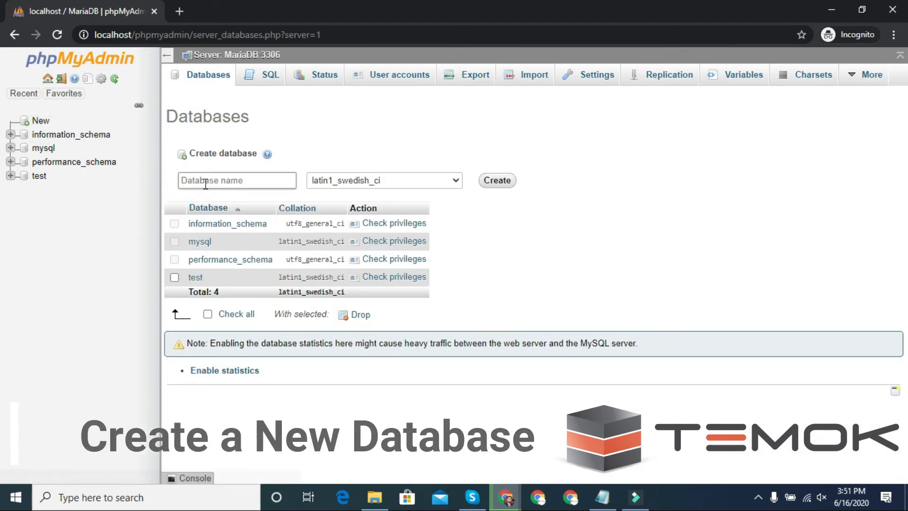
pyautogui.click(206, 185)
pyautogui.write('mywordpress')
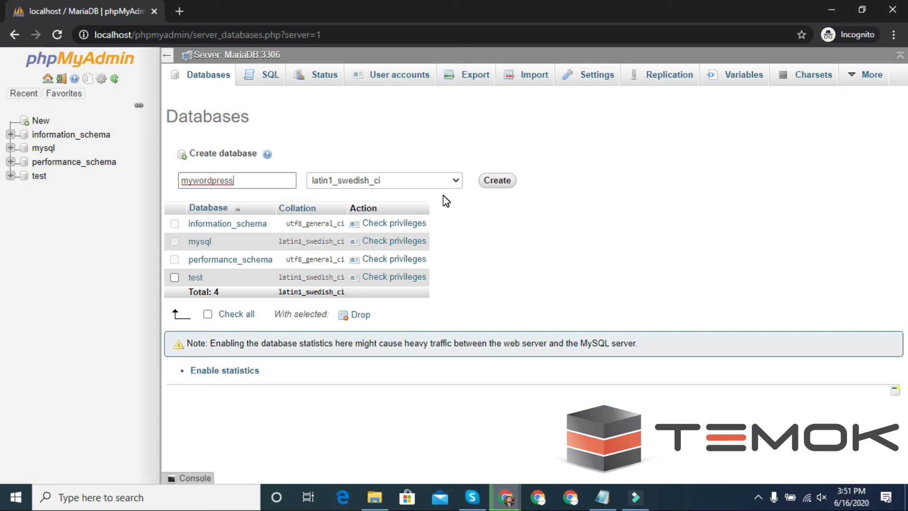
pyautogui.click(498, 181)
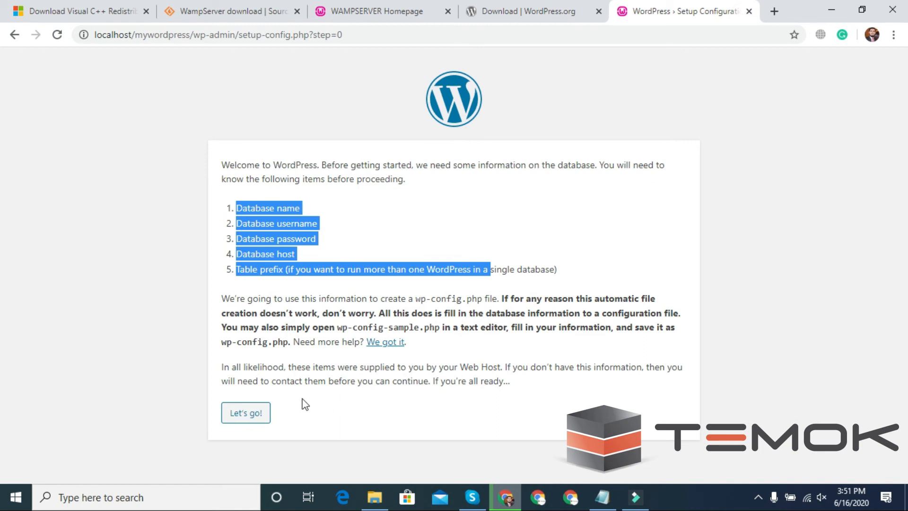
# Connect WordPress to database mywordpress as user root with an empty password, then run the installation
pyautogui.click(260, 412)
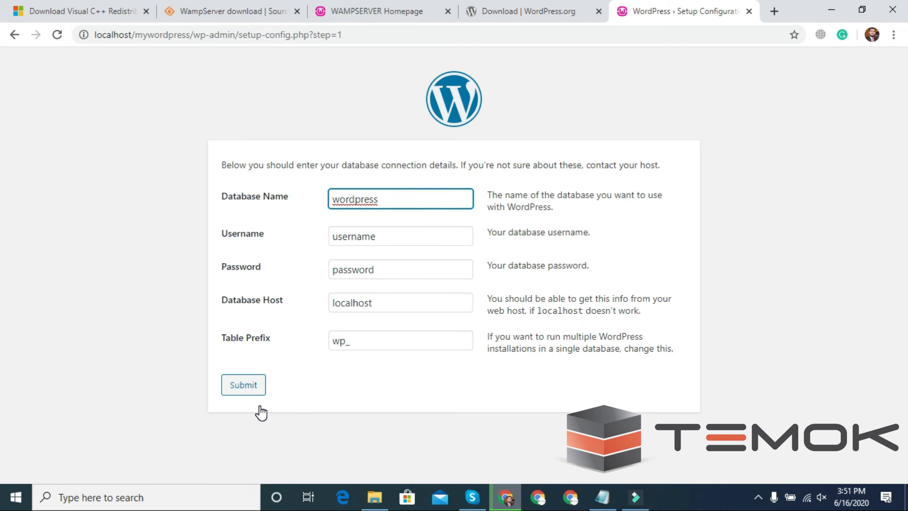
pyautogui.hotkey('ctrl', 'a')
pyautogui.press('BackSpace')
pyautogui.write('m')
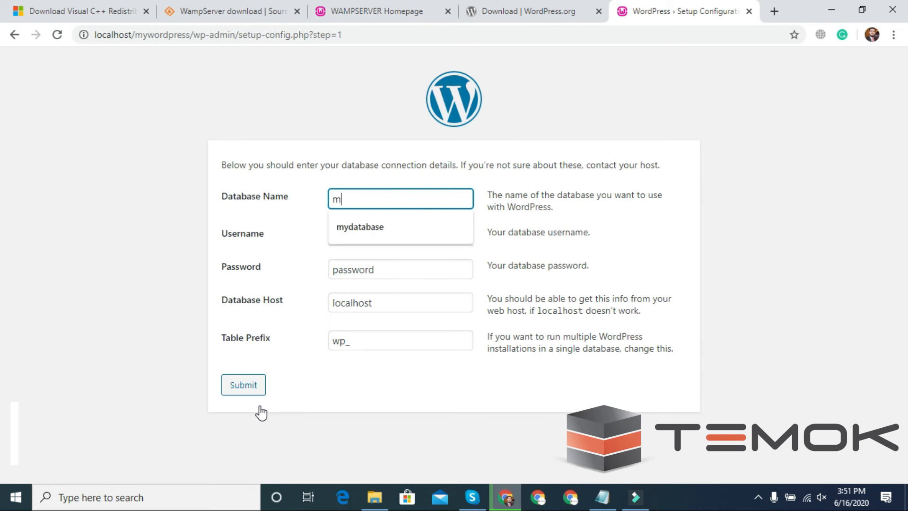
pyautogui.write('ywor')
pyautogui.press('Tab')
pyautogui.write('root')
pyautogui.press('Tab')
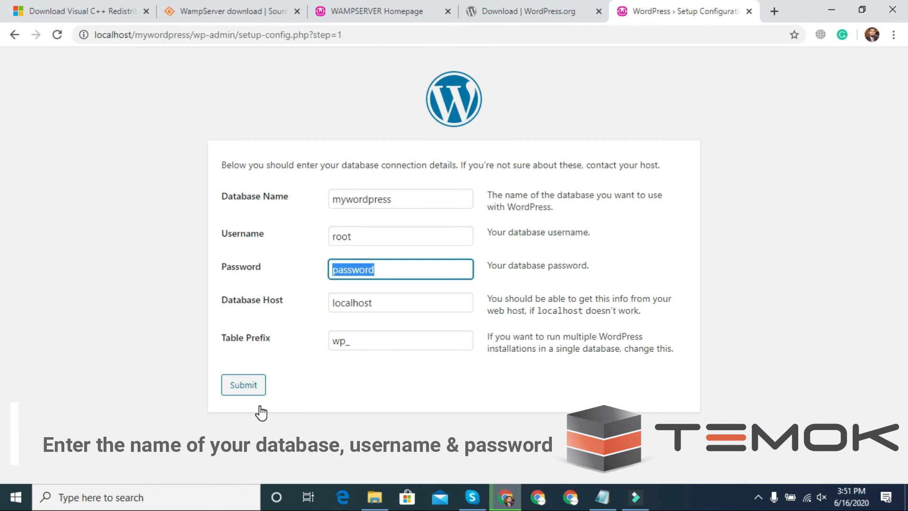
pyautogui.press('BackSpace')
pyautogui.click(249, 397)
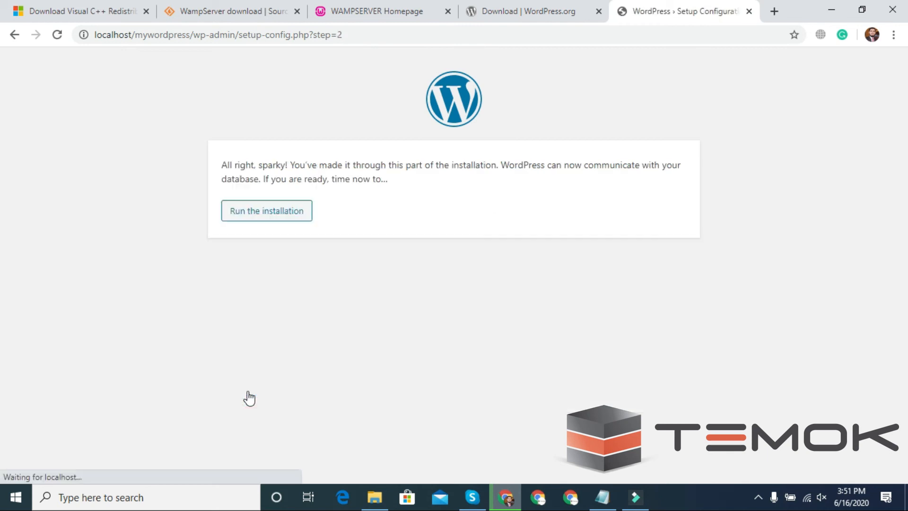
pyautogui.click(270, 220)
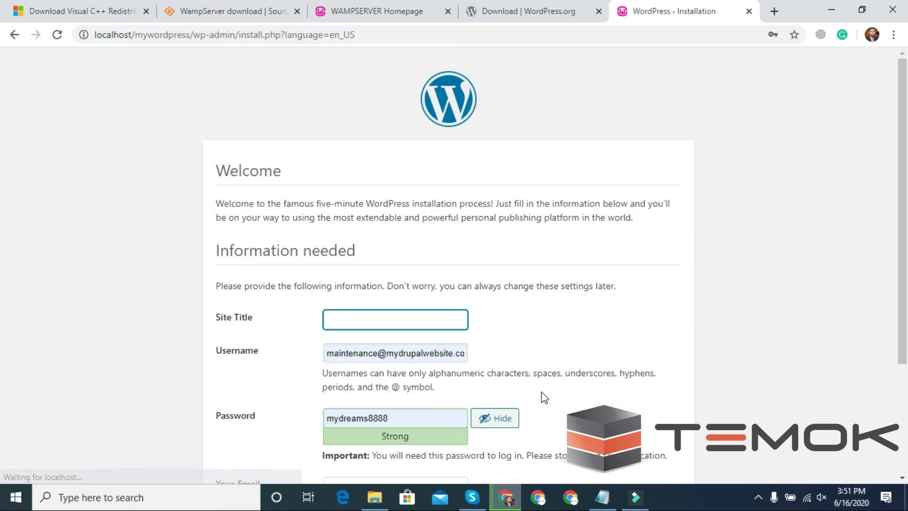
# Enter site title 'My Wordpress Website', username admin and a weak password, confirming its use
pyautogui.scroll(-1, 548, 392)
pyautogui.scroll(-1, 549, 392)
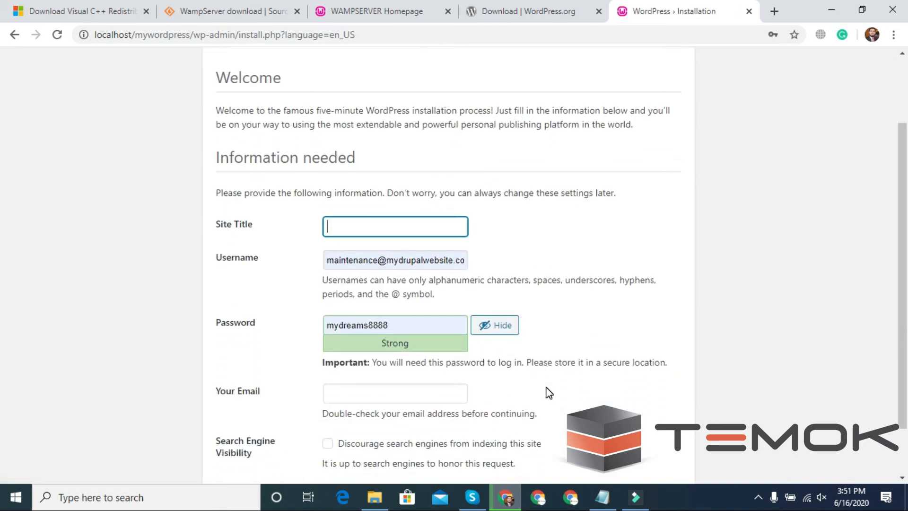
pyautogui.write('My')
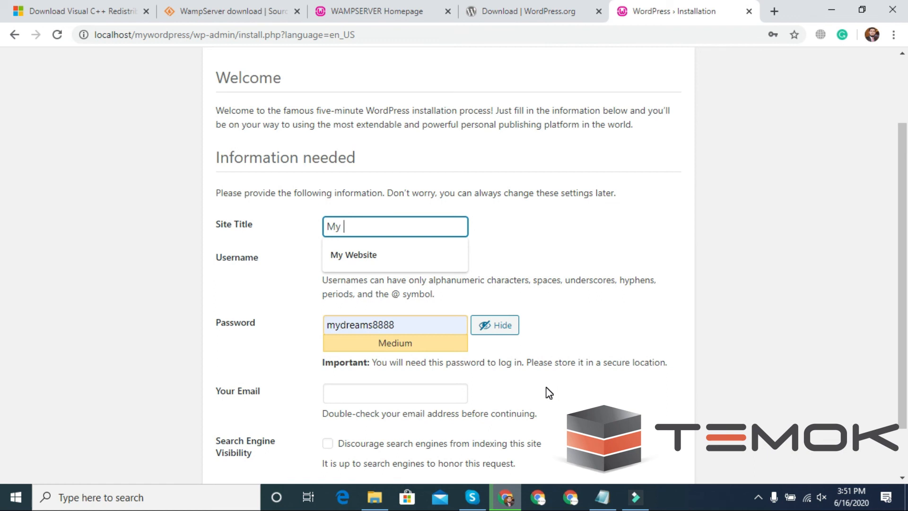
pyautogui.write(' Wordpress Website')
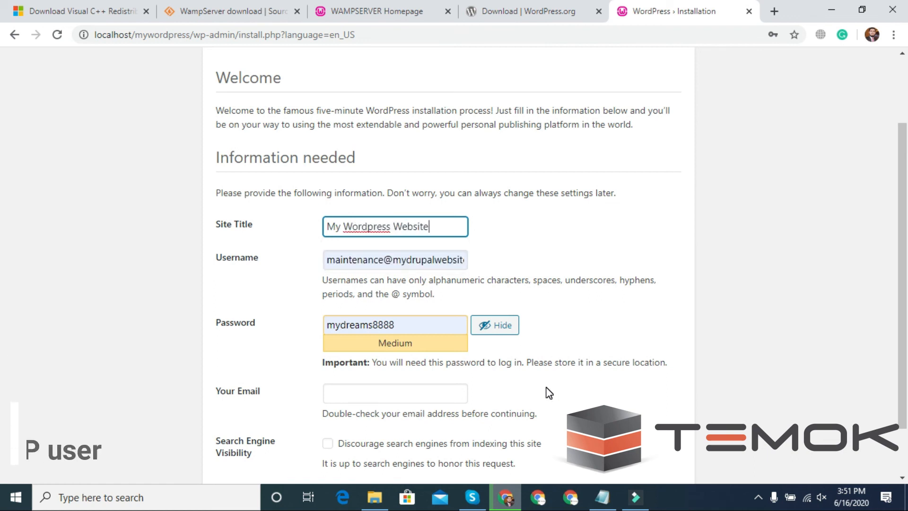
pyautogui.press('Tab')
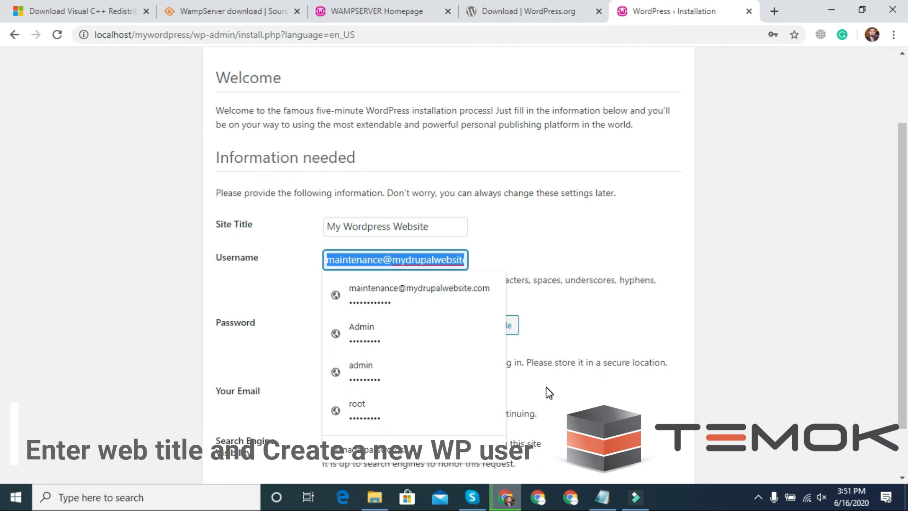
pyautogui.write('ad')
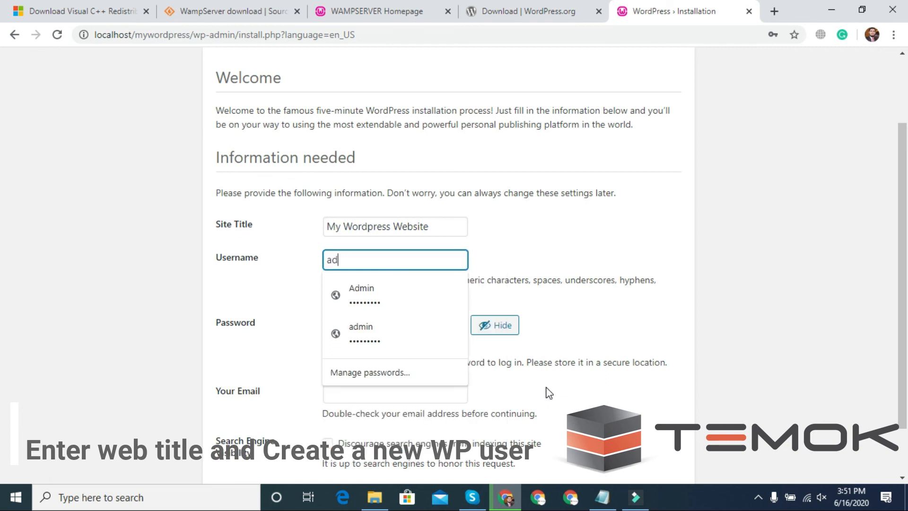
pyautogui.write('min')
pyautogui.press('Tab')
pyautogui.press('BackSpace')
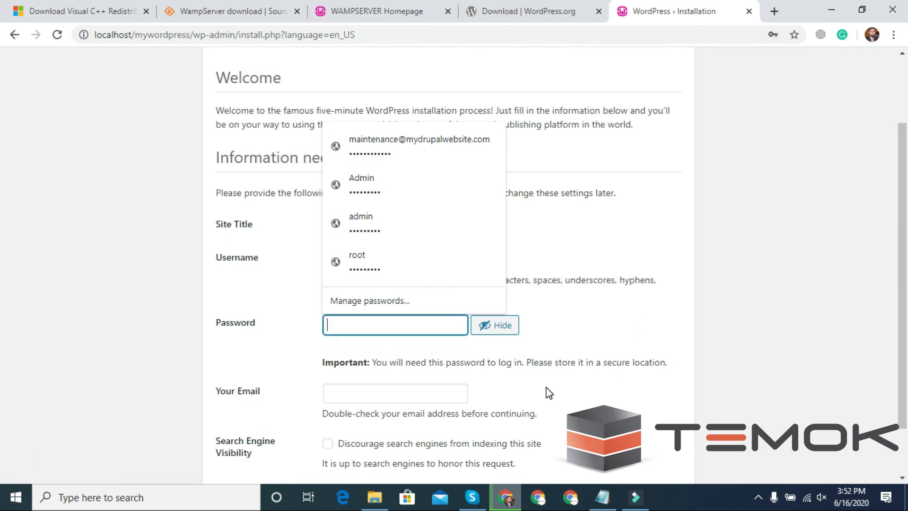
pyautogui.click(119, 385)
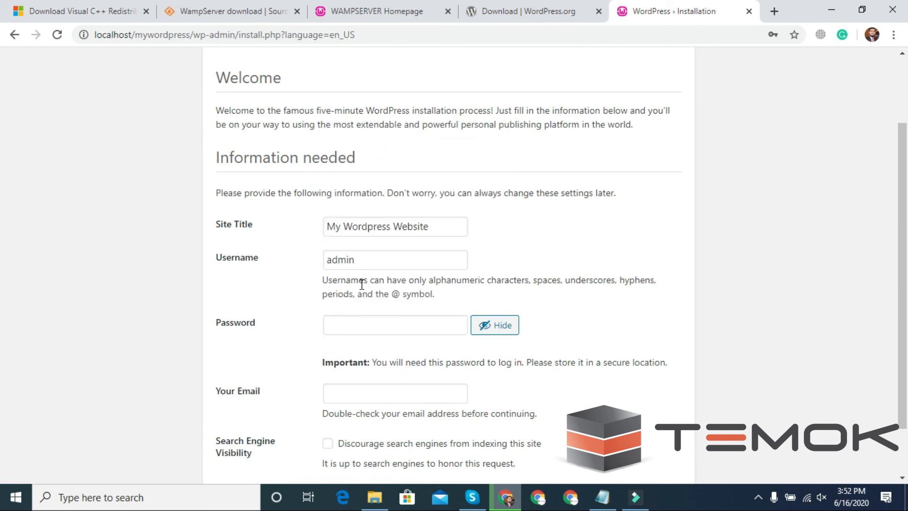
pyautogui.click(345, 330)
pyautogui.write('a')
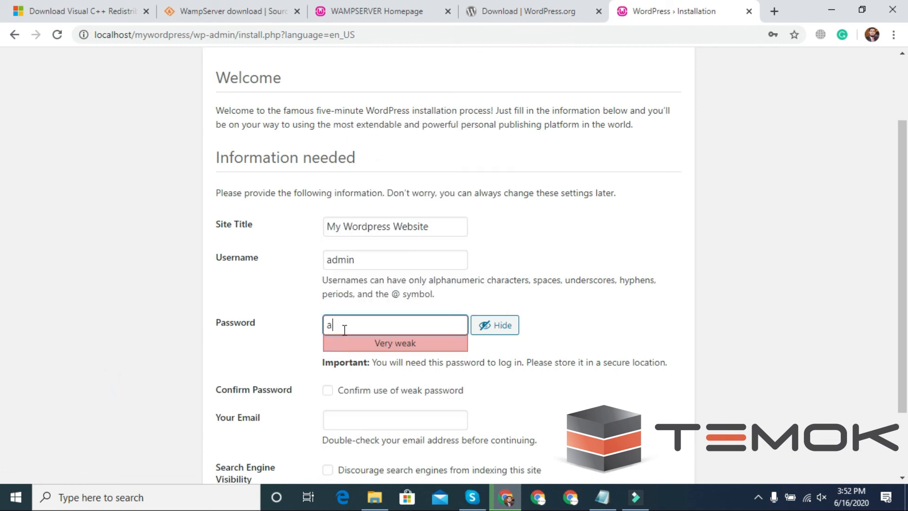
pyautogui.write('bc@1234')
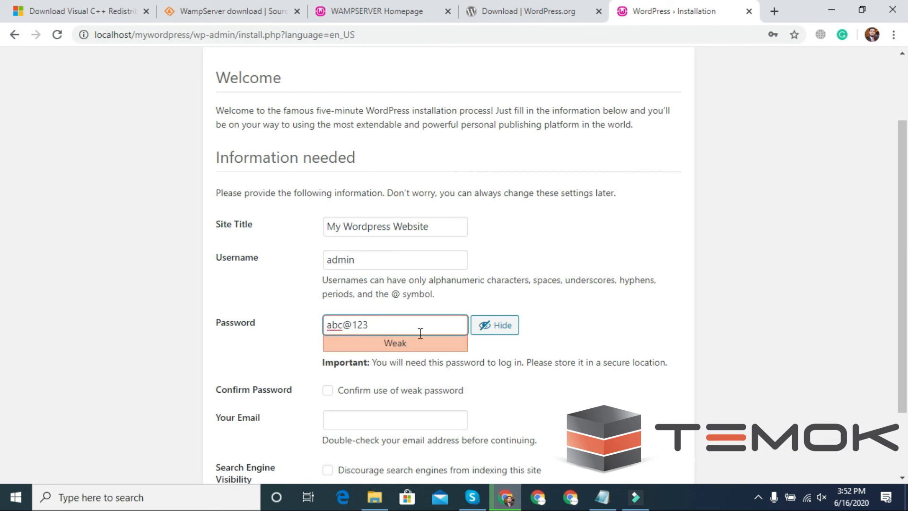
pyautogui.click(327, 390)
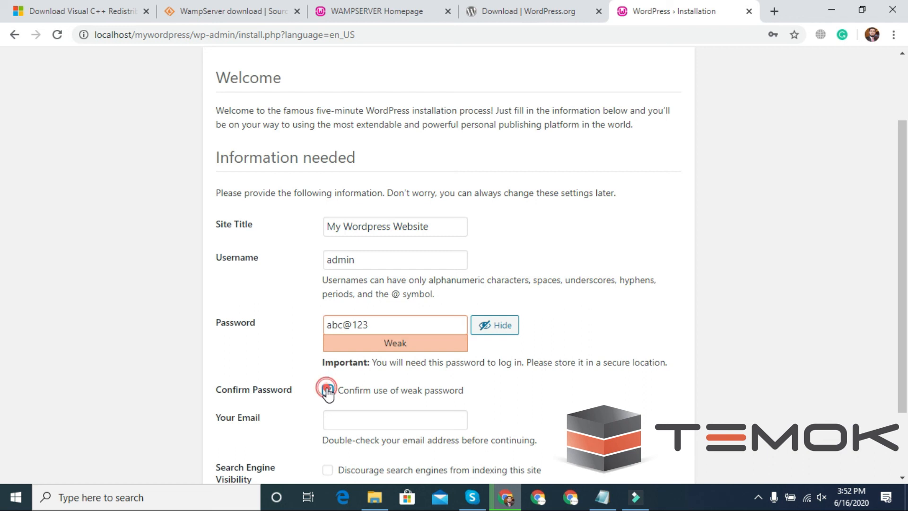
# Fill in the admin e-mail address, reconfirm the weak password, and install WordPress
pyautogui.scroll(-2, 508, 361)
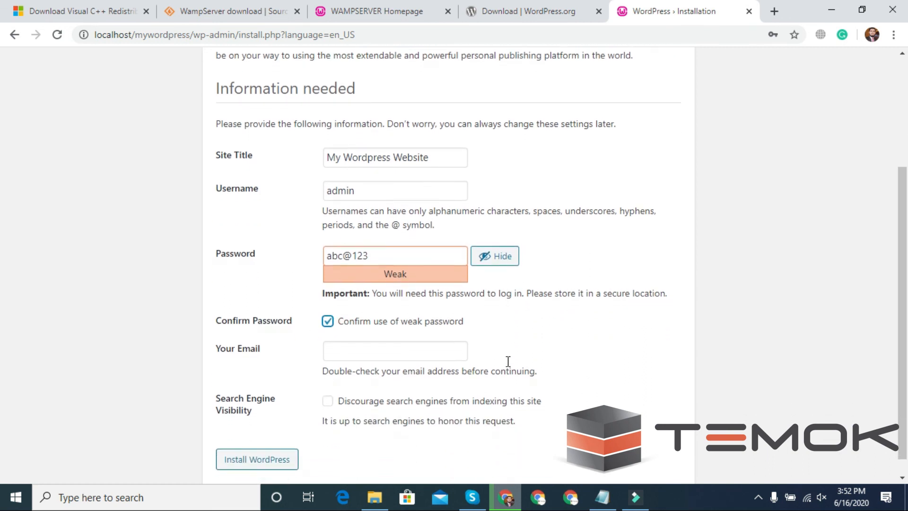
pyautogui.click(370, 355)
pyautogui.write('admin')
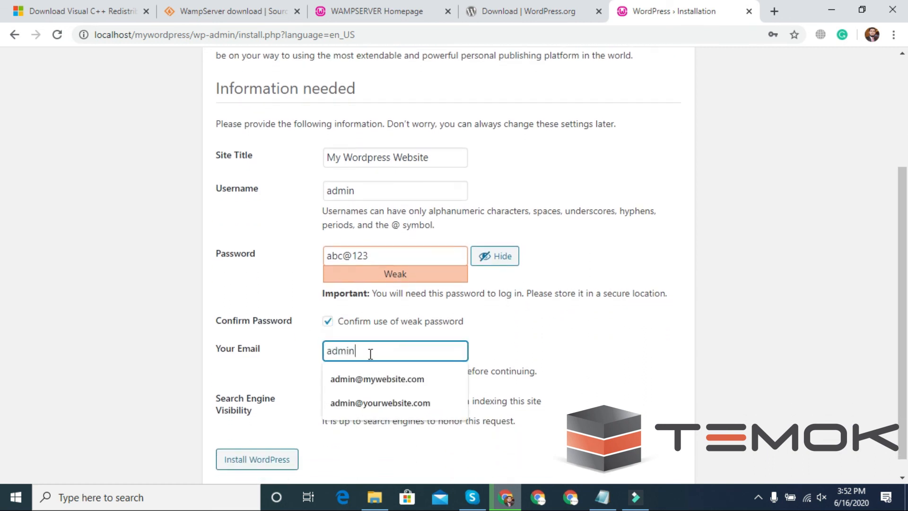
pyautogui.write('@myw')
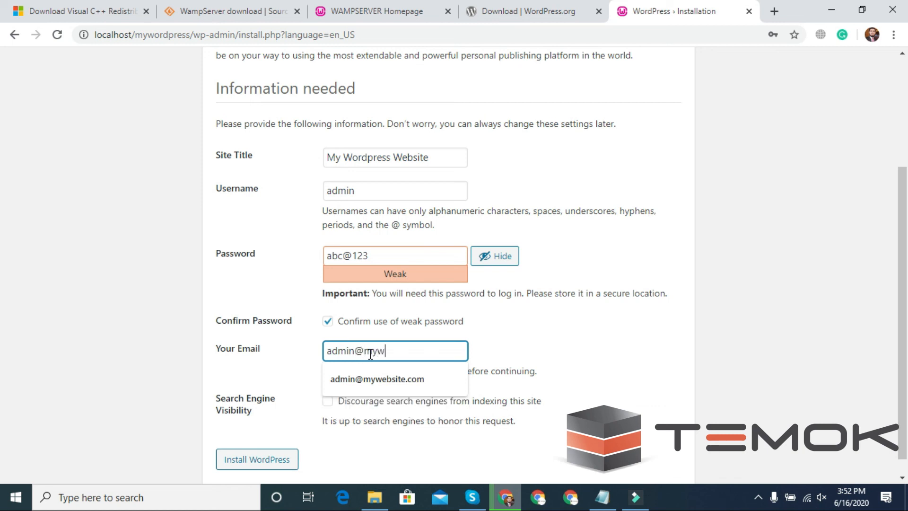
pyautogui.write('ebsite.com')
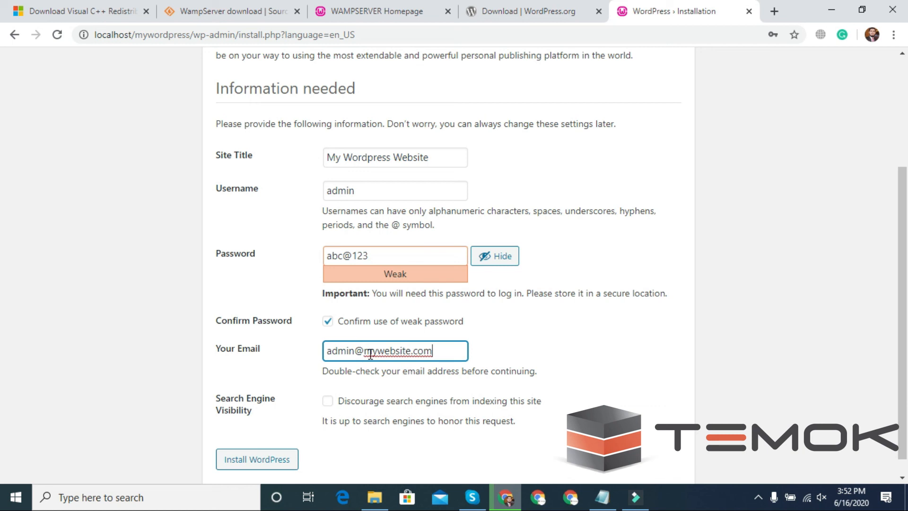
pyautogui.press('BackSpace')
pyautogui.press('BackSpace')
pyautogui.press('BackSpace')
pyautogui.press('Return')
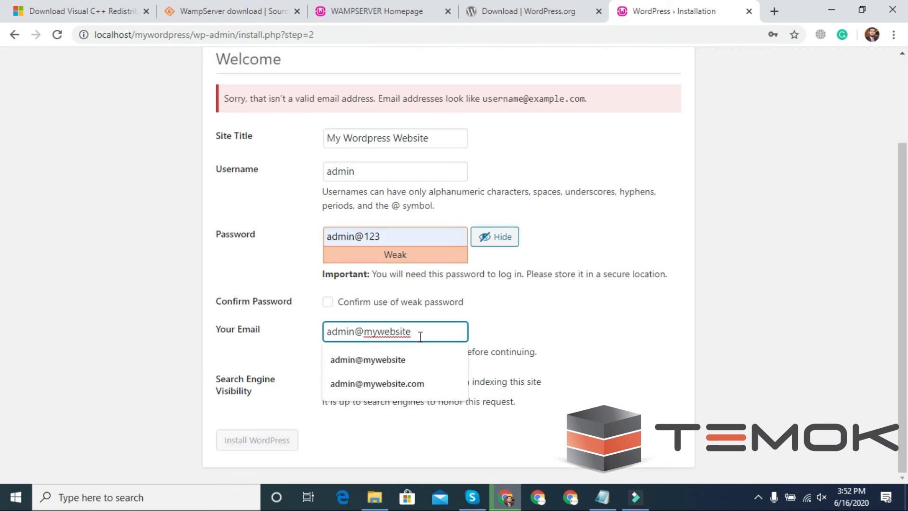
pyautogui.write('com')
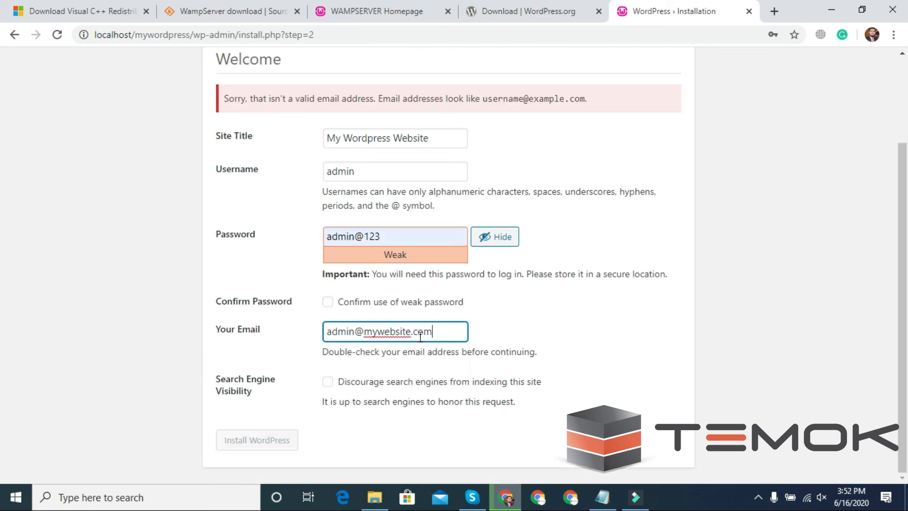
pyautogui.click(249, 375)
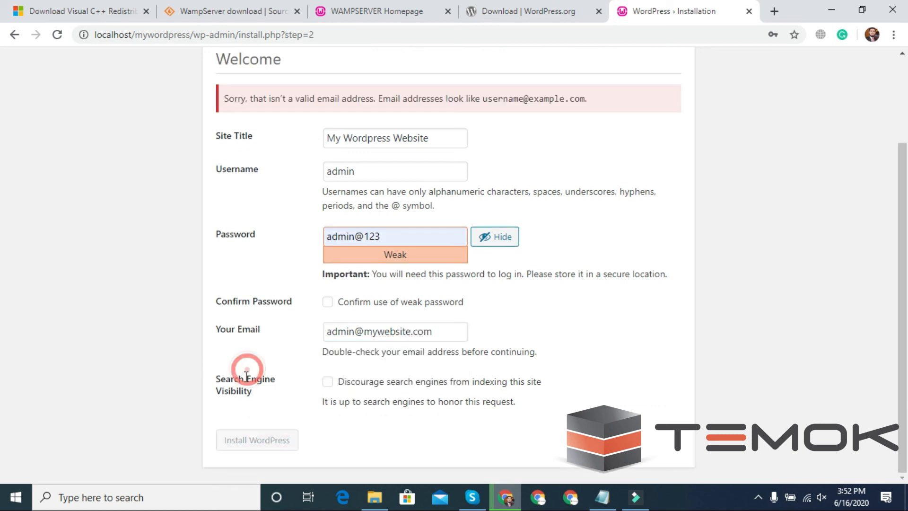
pyautogui.click(327, 303)
pyautogui.click(259, 440)
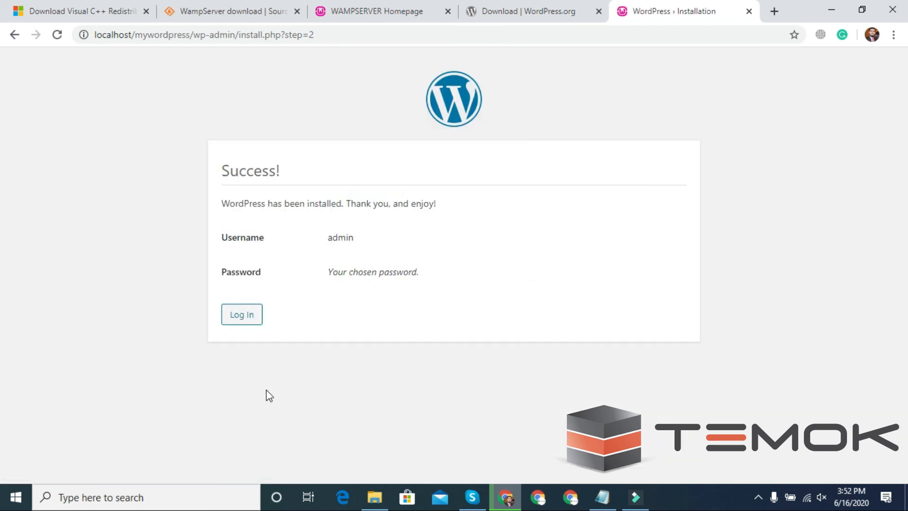
# Log in as admin with the account password to open the Dashboard at localhost/mywordpress/wp-admin
pyautogui.click(242, 320)
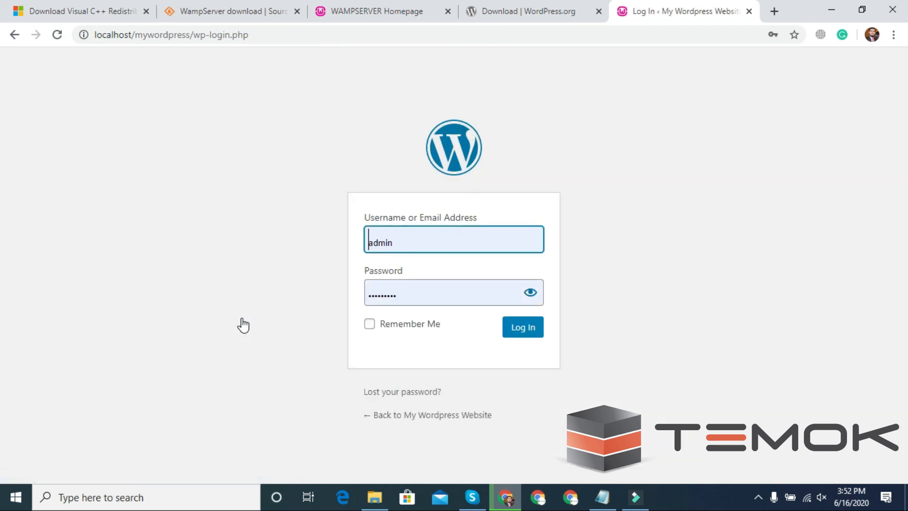
pyautogui.doubleClick(406, 247)
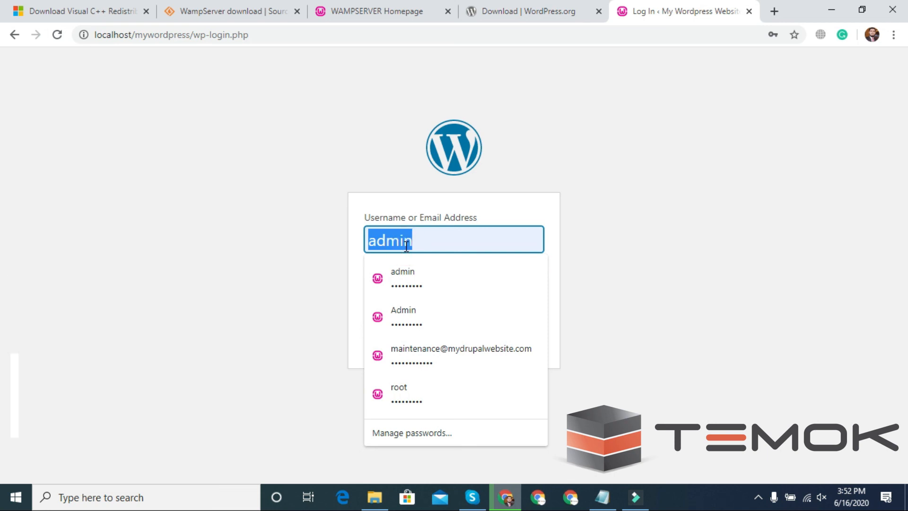
pyautogui.write('admin')
pyautogui.press('Tab')
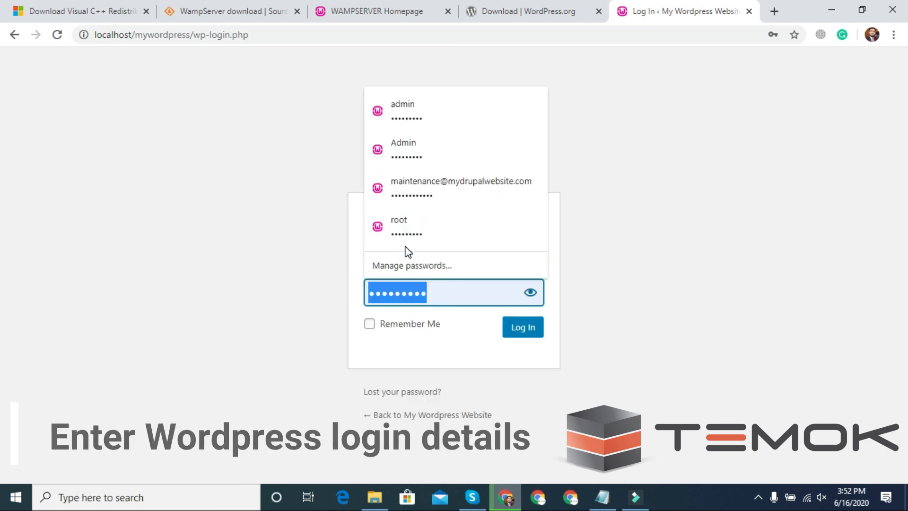
pyautogui.press('Return')
pyautogui.click(513, 383)
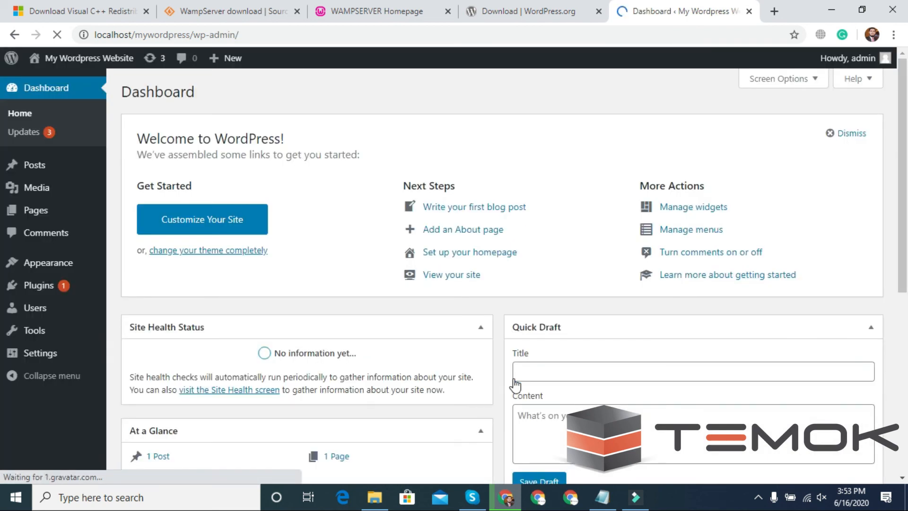
pyautogui.moveTo(73, 56)
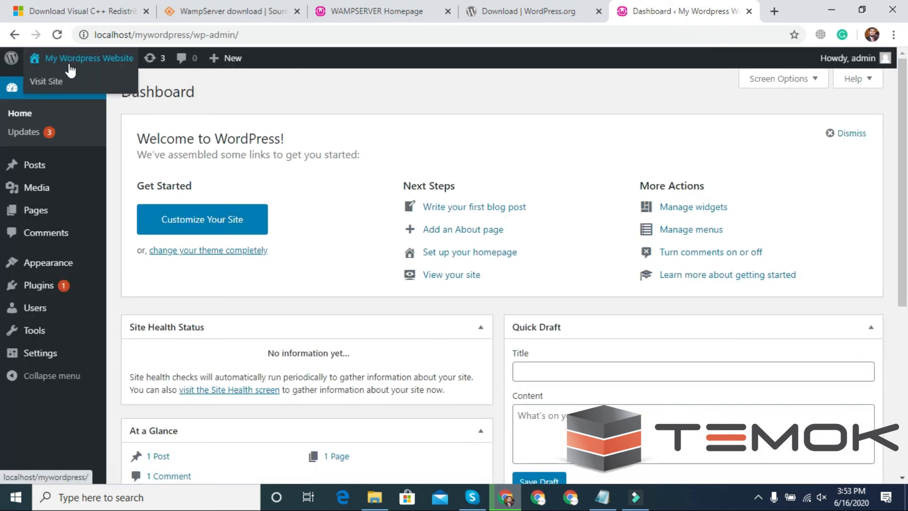